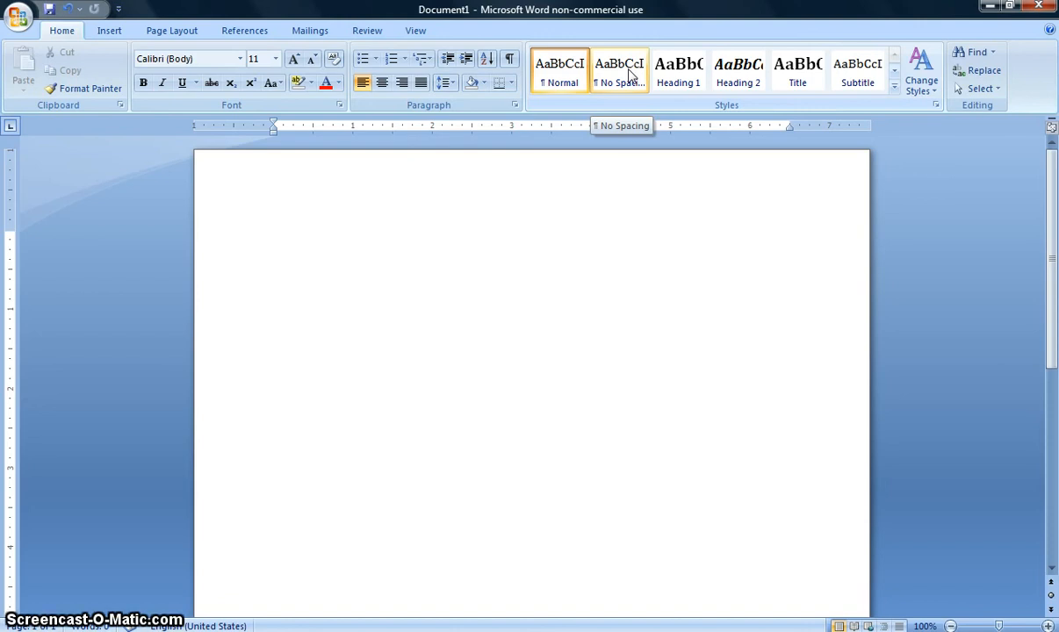
Apply the No Spacing style to the blank document
click(629, 77)
click(604, 258)
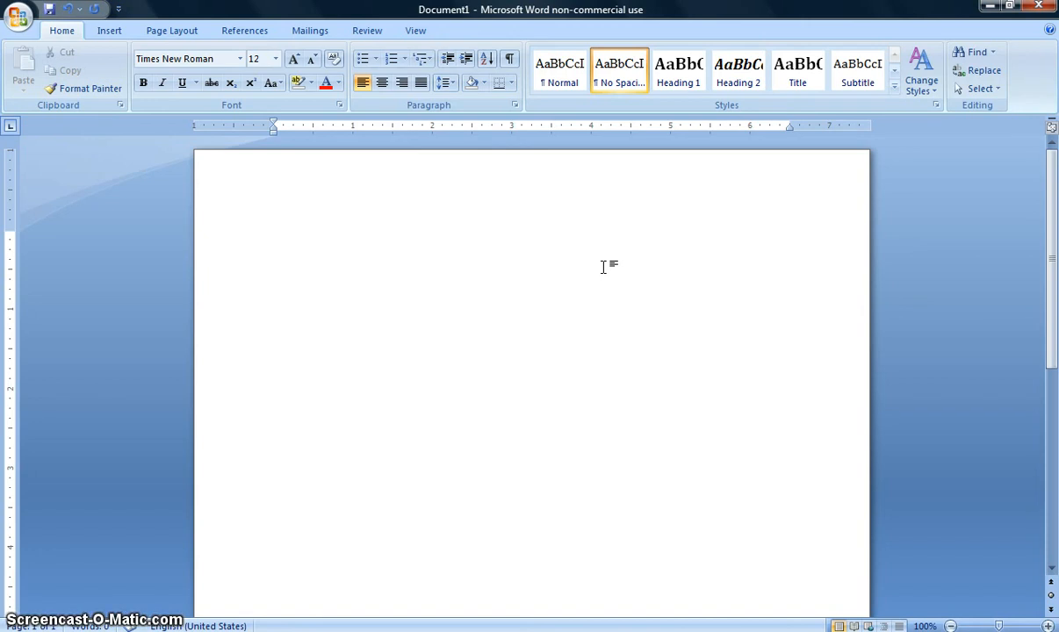
click(623, 242)
Set the page margins to the Normal preset with 1" on all sides
click(167, 31)
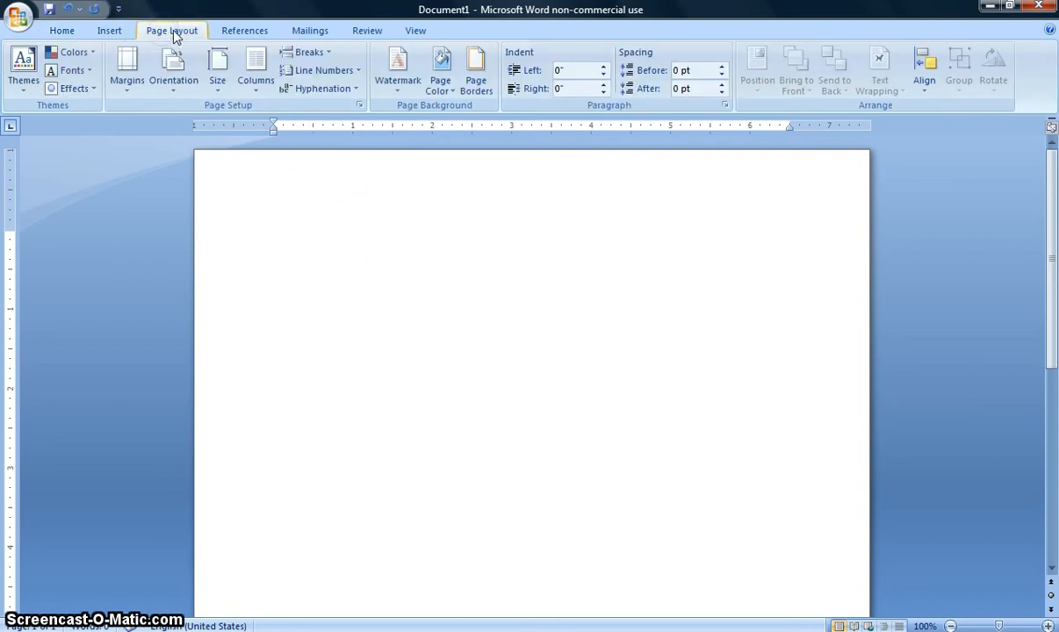
click(125, 75)
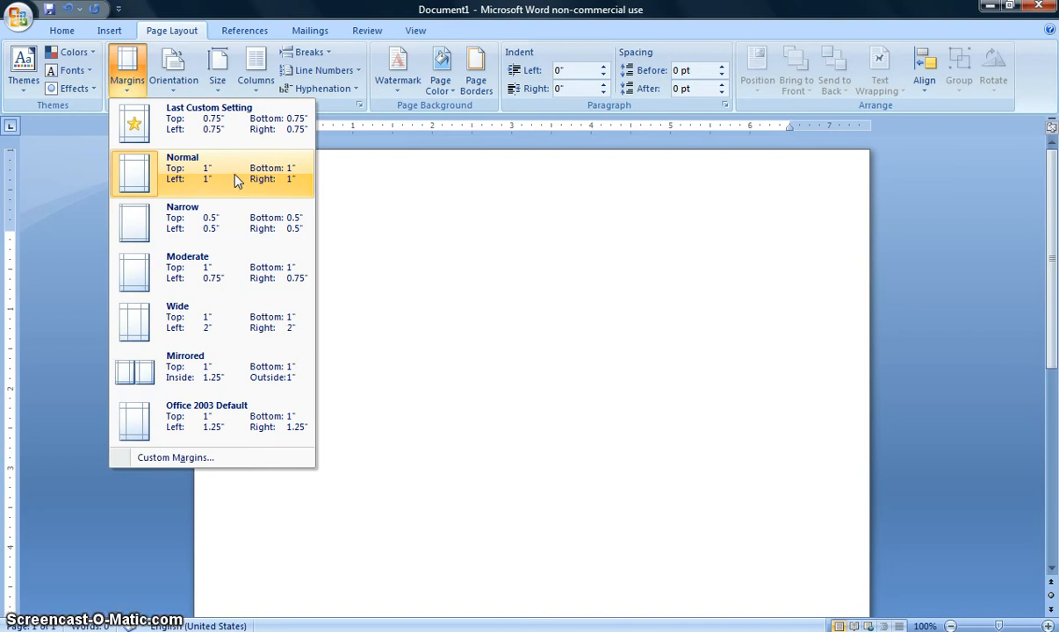
click(202, 175)
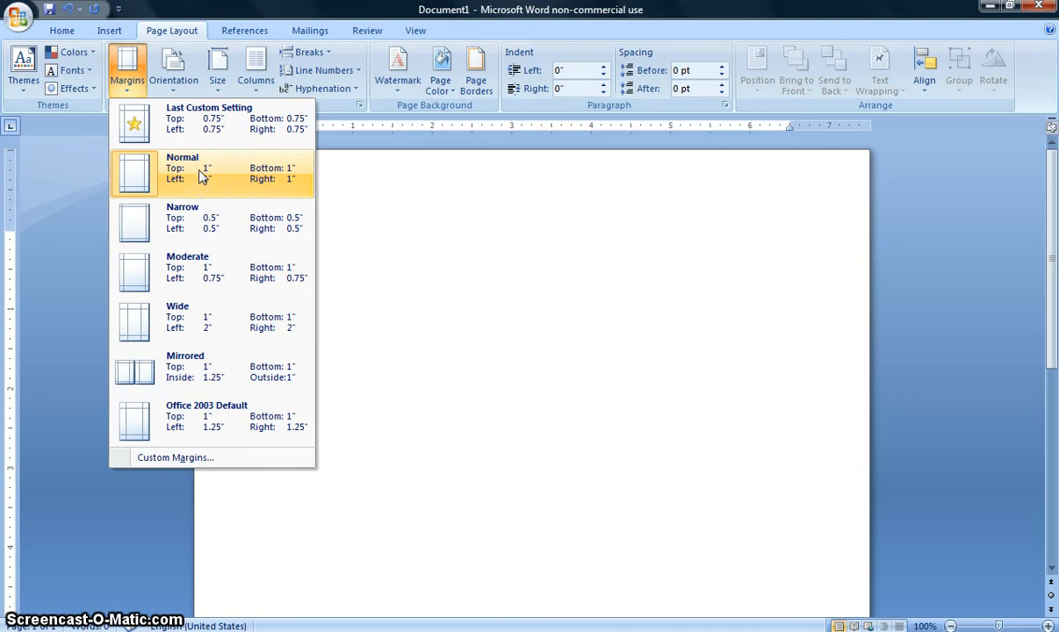
click(201, 174)
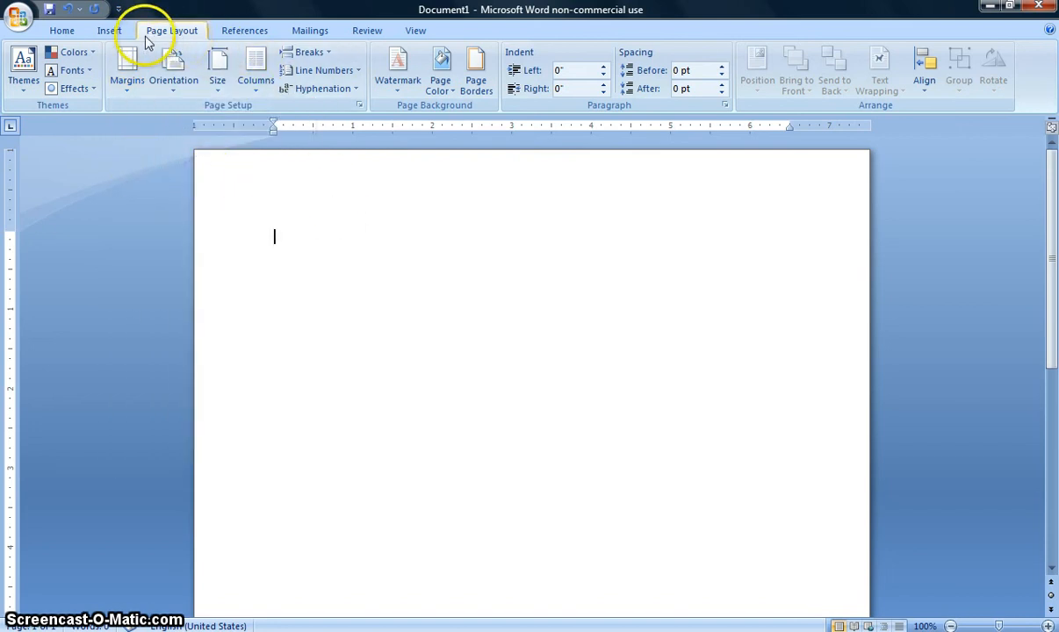
Set the document font to Calibri (Body) at size 11
click(76, 33)
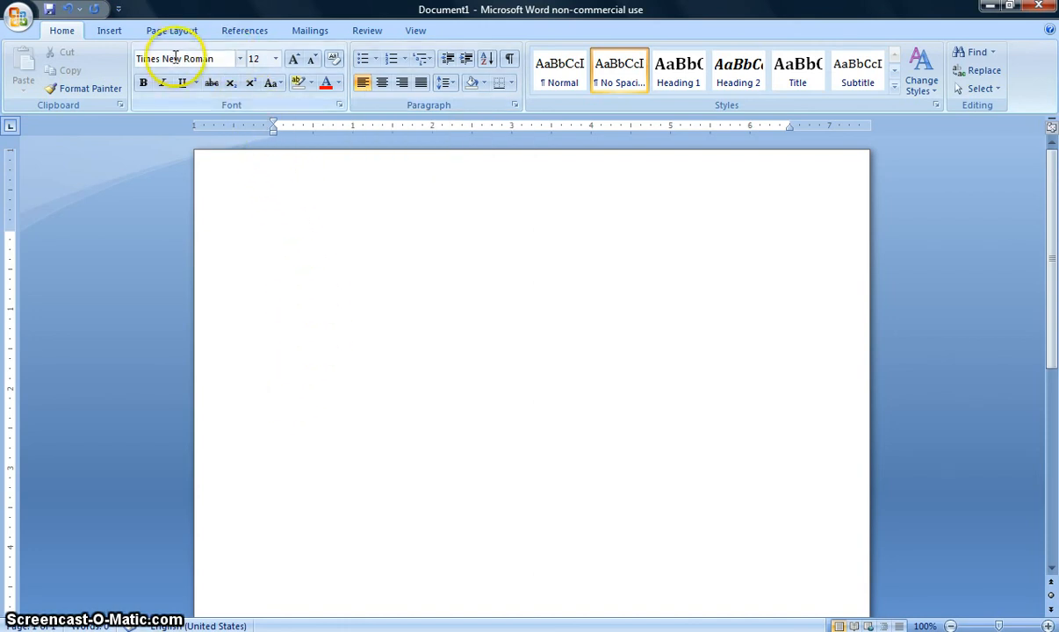
click(239, 58)
click(222, 113)
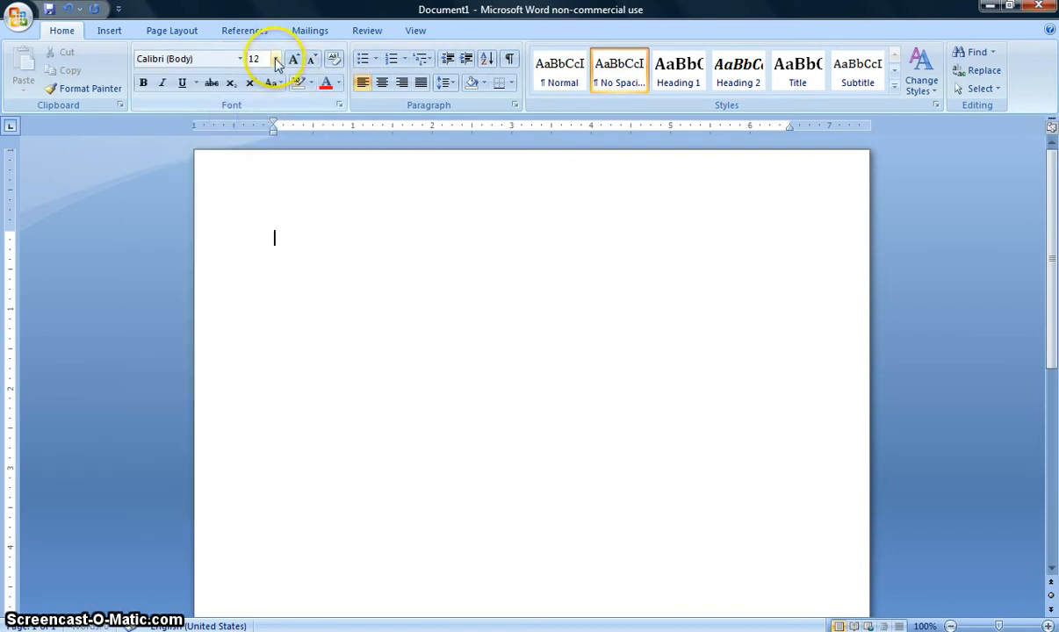
click(275, 59)
click(262, 121)
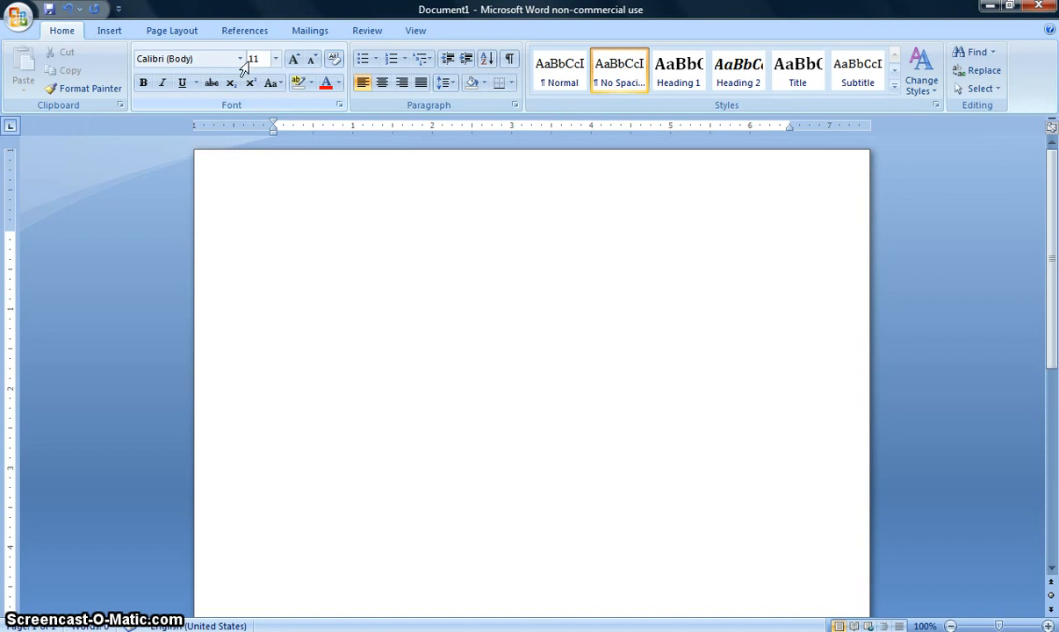
Set the document font to Times New Roman at size 12
click(240, 59)
click(240, 59)
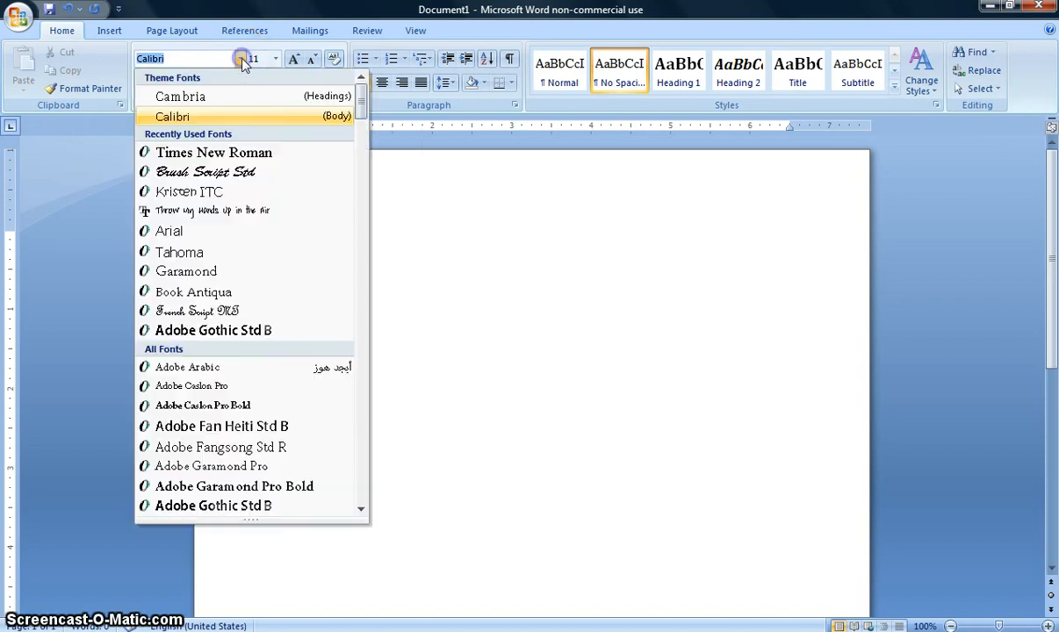
click(235, 153)
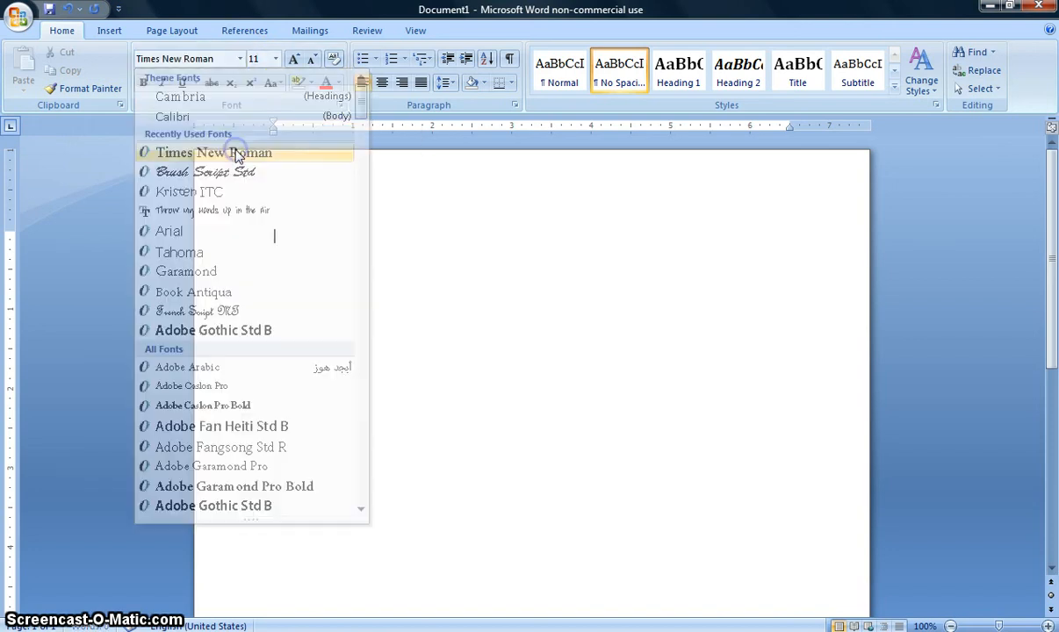
click(275, 59)
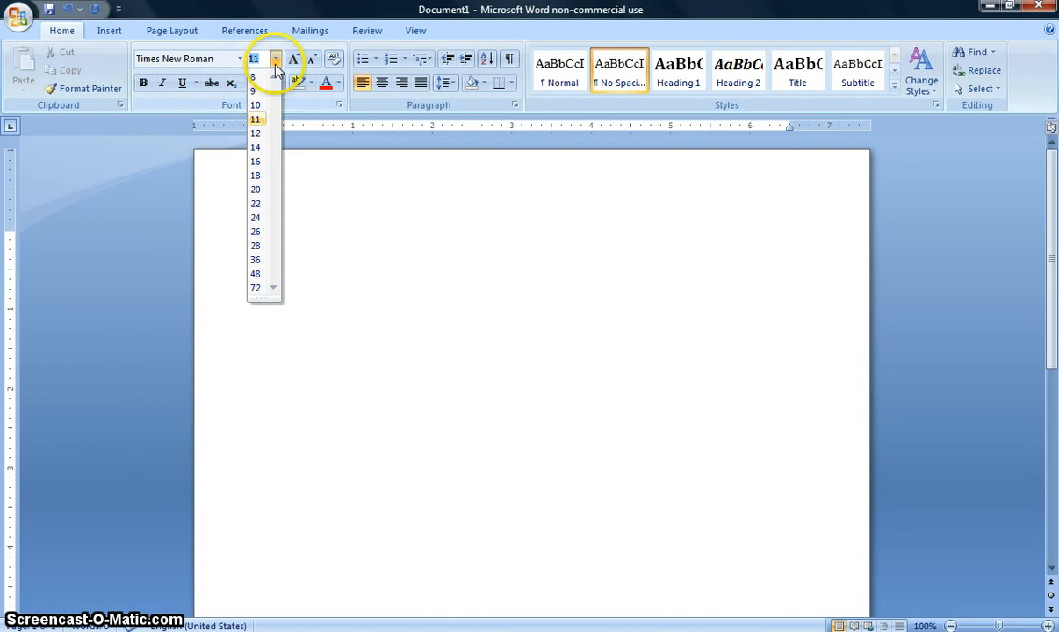
click(255, 132)
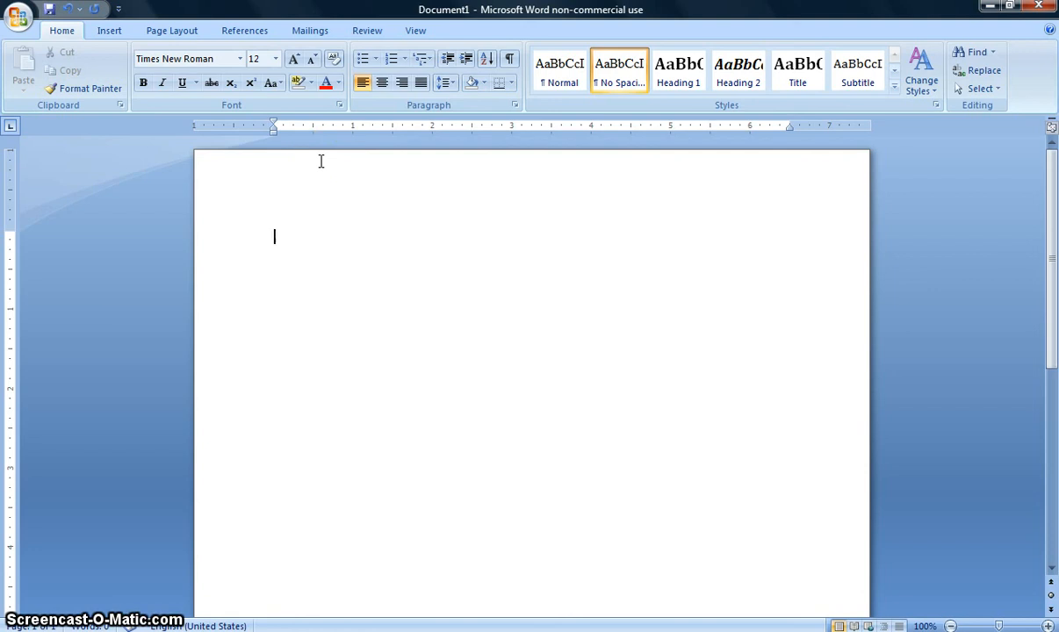
click(342, 227)
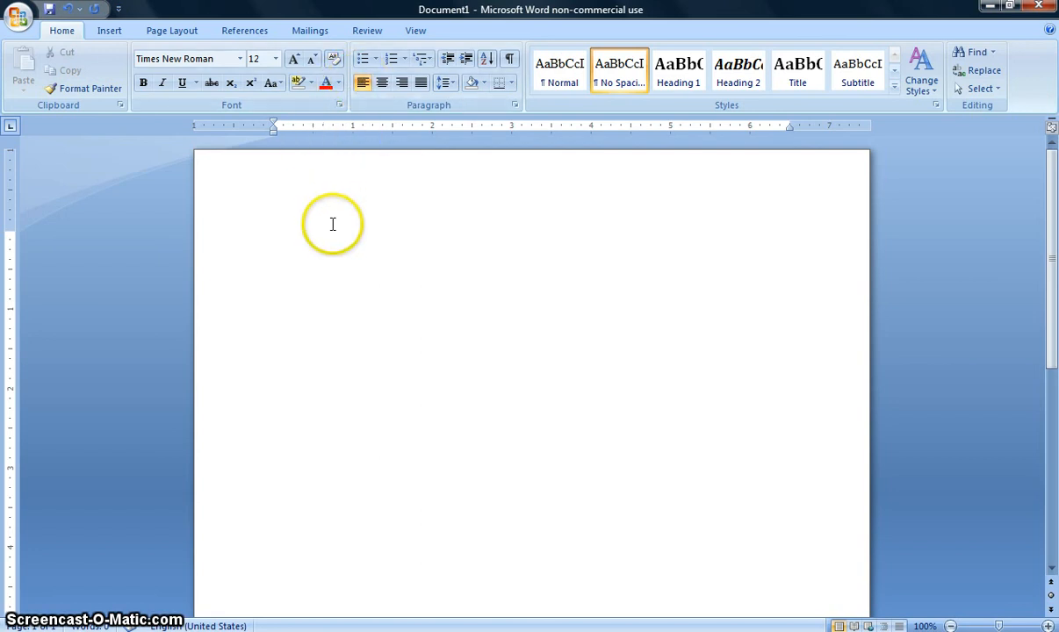
Set the paragraph line spacing to Double
click(515, 106)
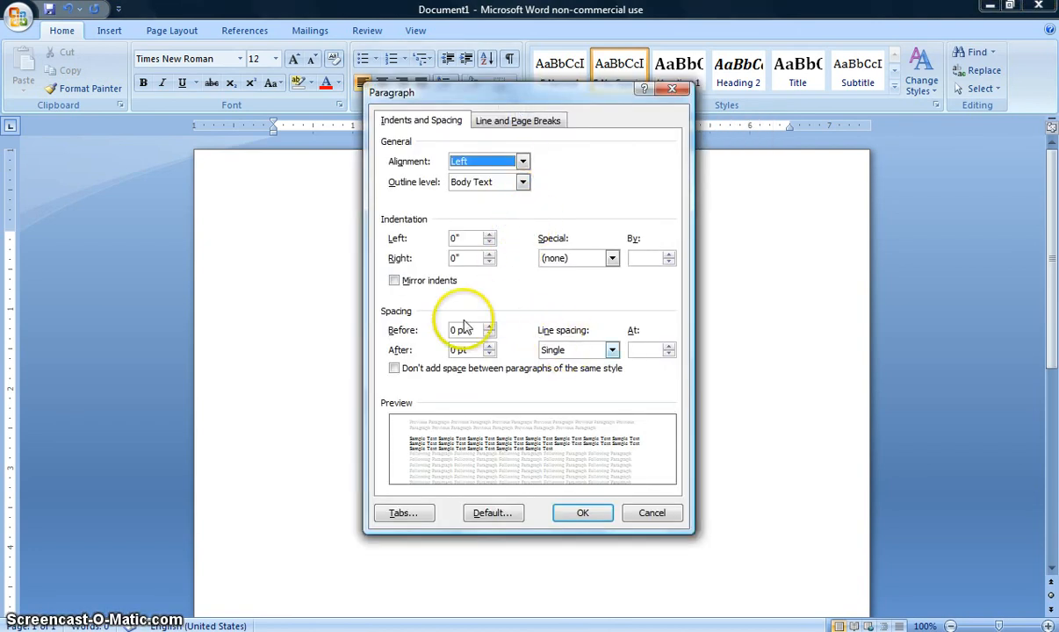
click(576, 356)
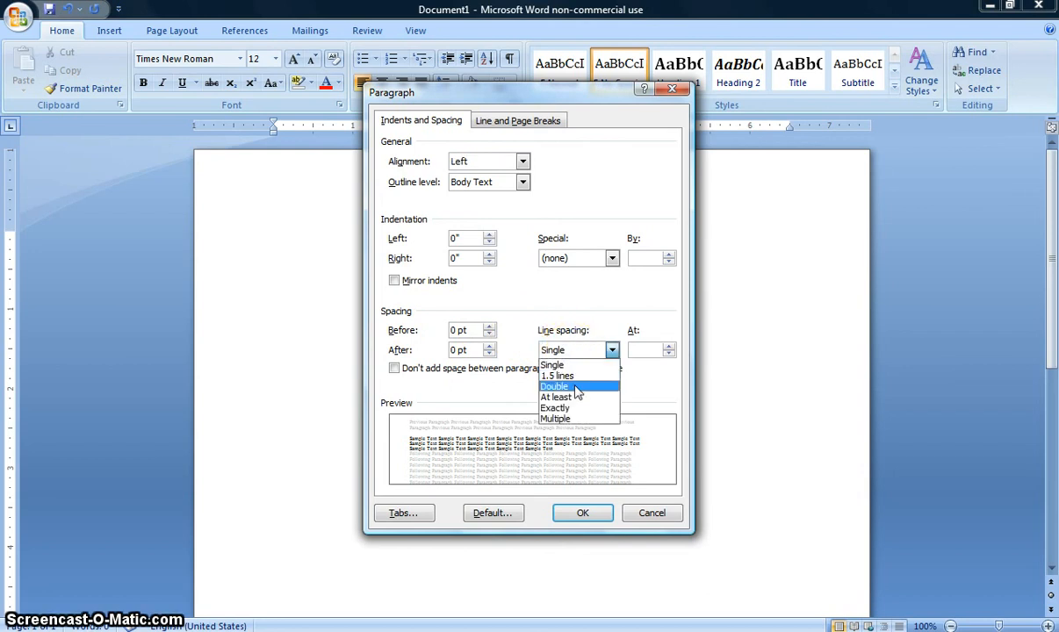
click(575, 388)
click(586, 516)
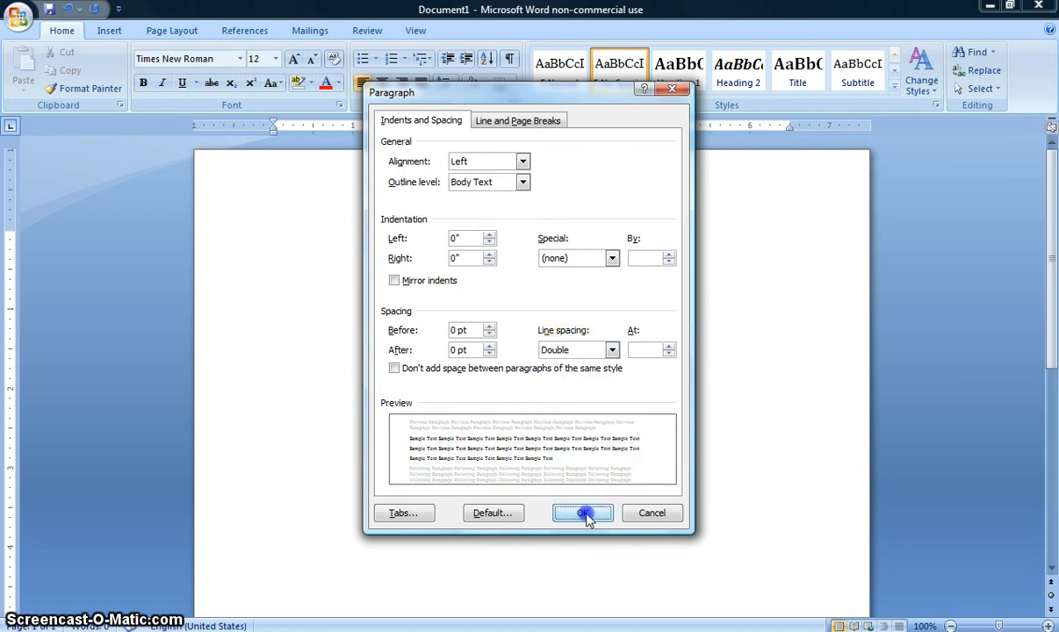
click(584, 391)
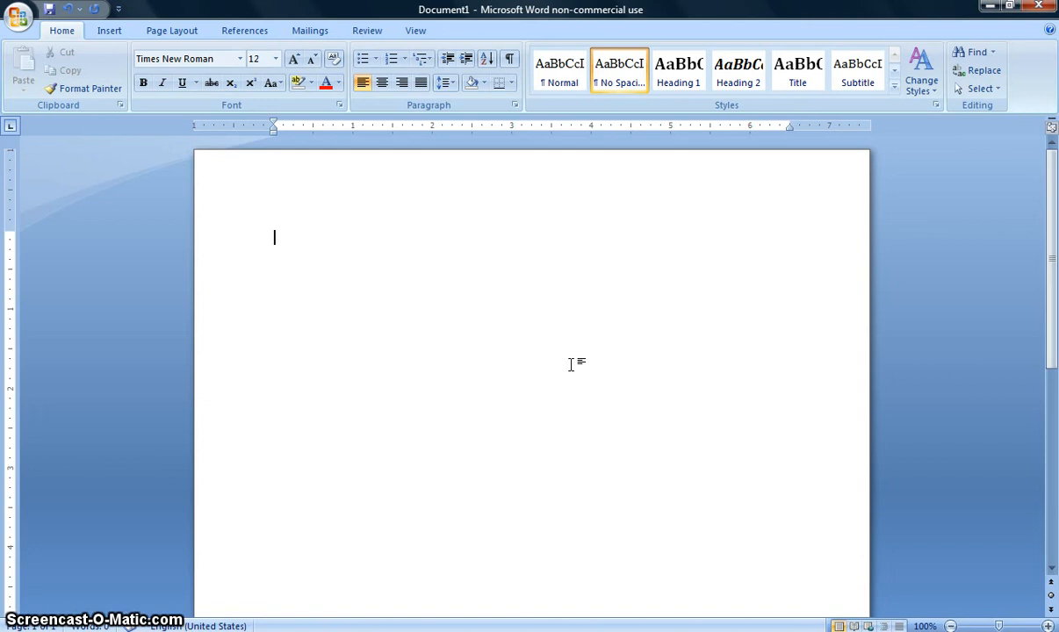
Enter "First and Last Name" on the first line and the professor's title and name on the second line
text(First and)
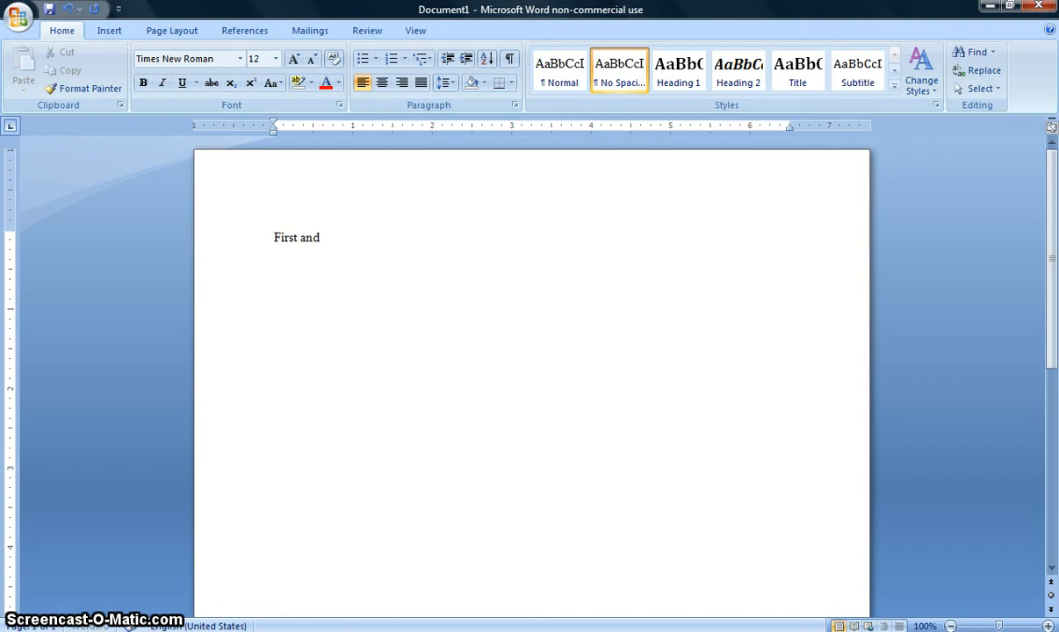
text( Last Name)
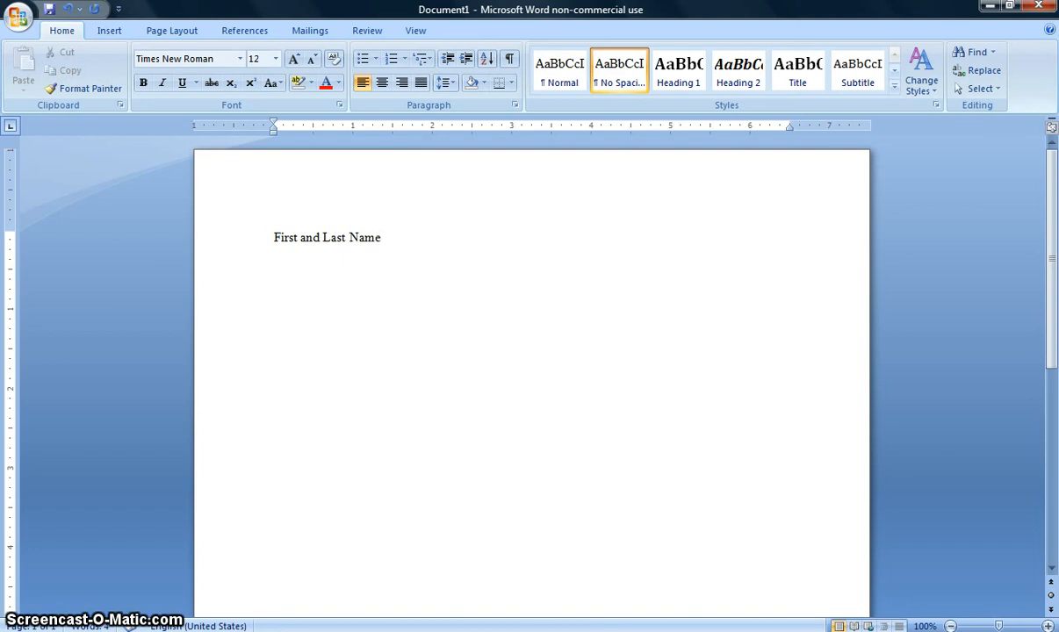
key(Return)
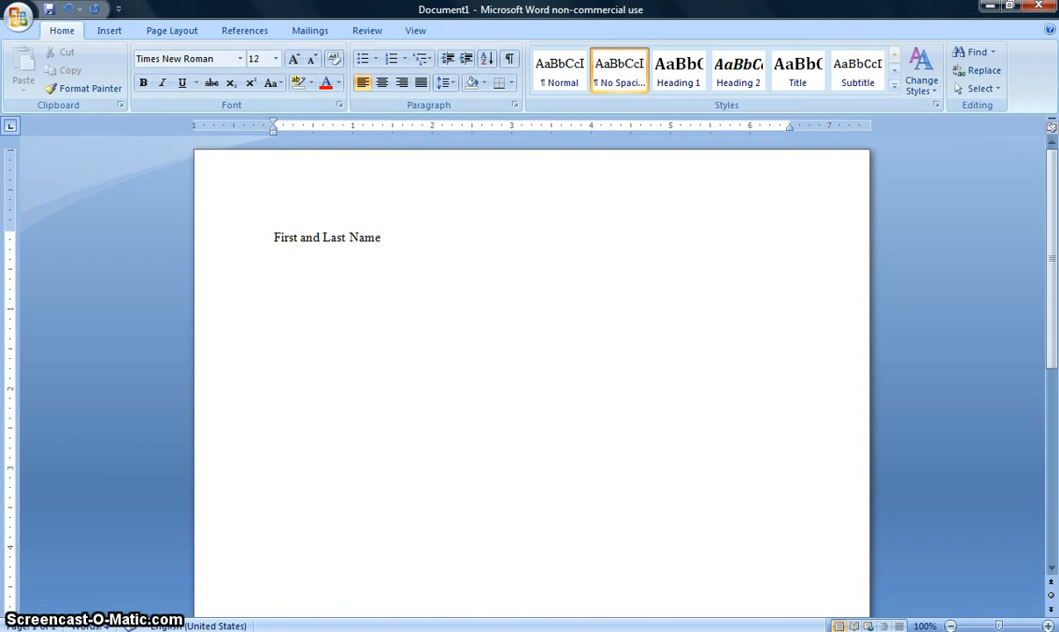
text(Profess)
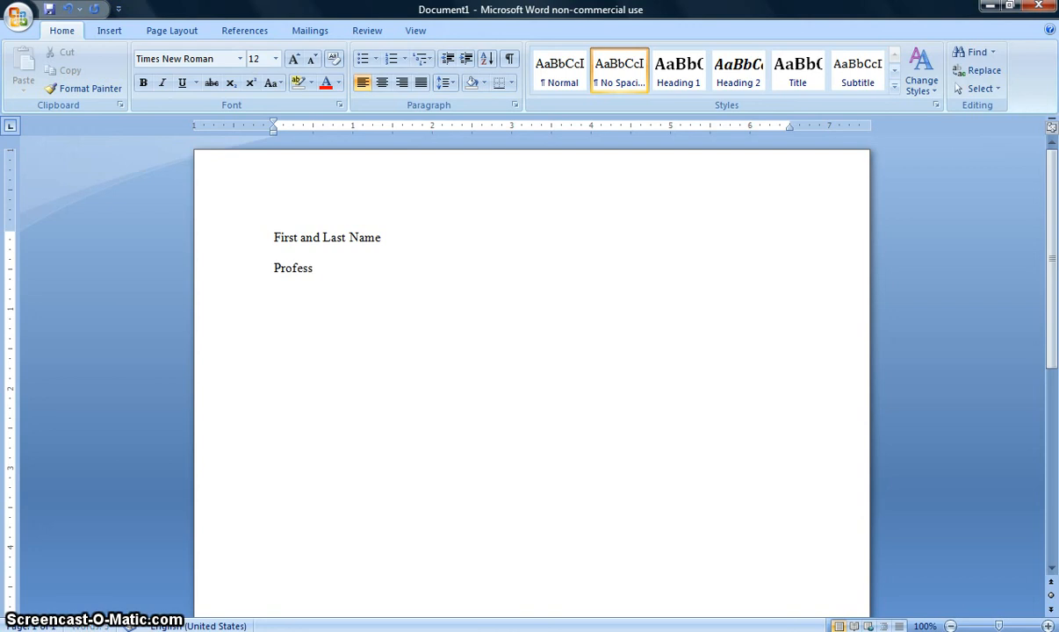
text(or Bolton)
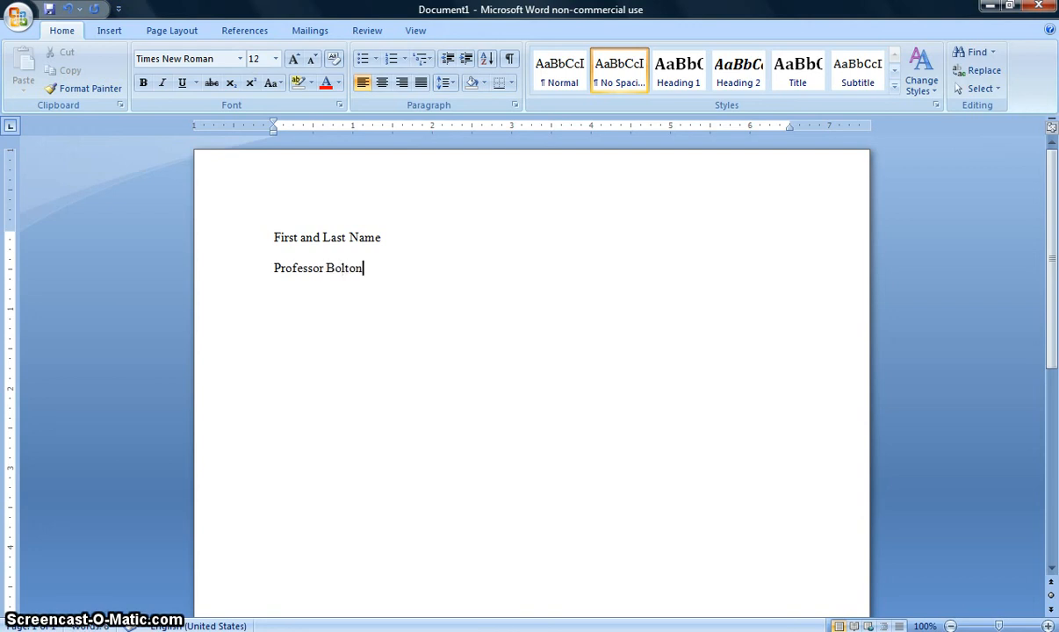
Add the course line "ENG 102" and the date line "22 April 2012" below the professor's name
key(Return)
text(ENG )
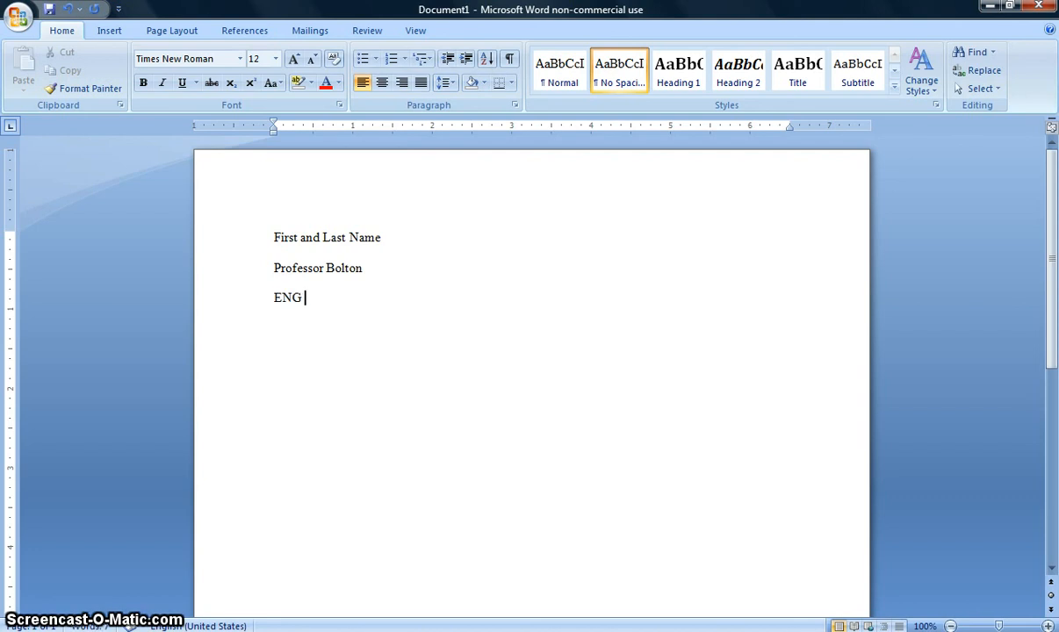
text(101)
key(BackSpace)
text(2)
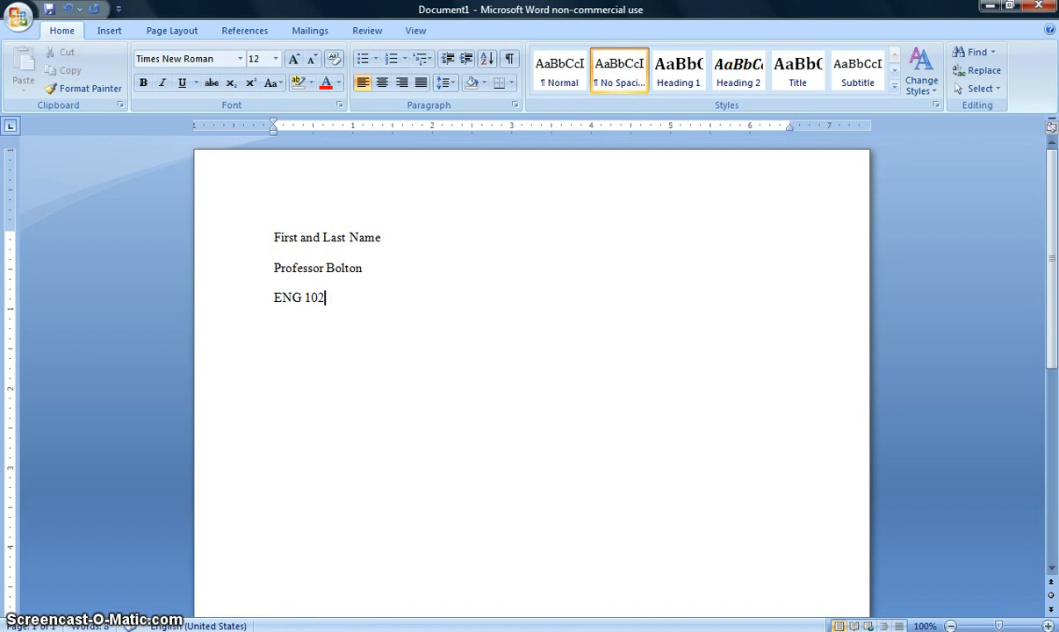
key(Return)
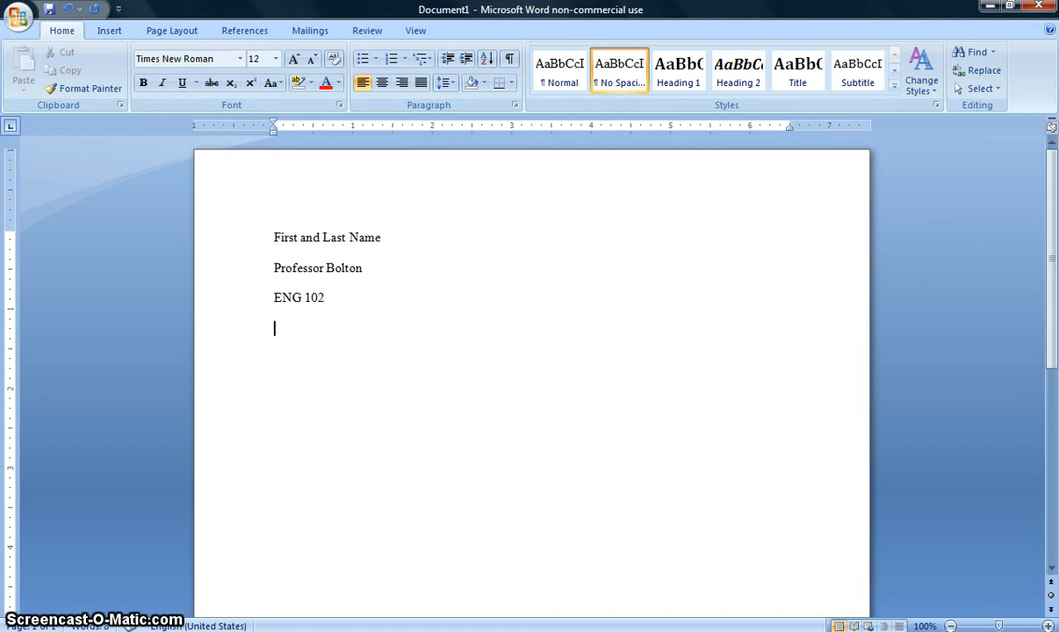
text(22)
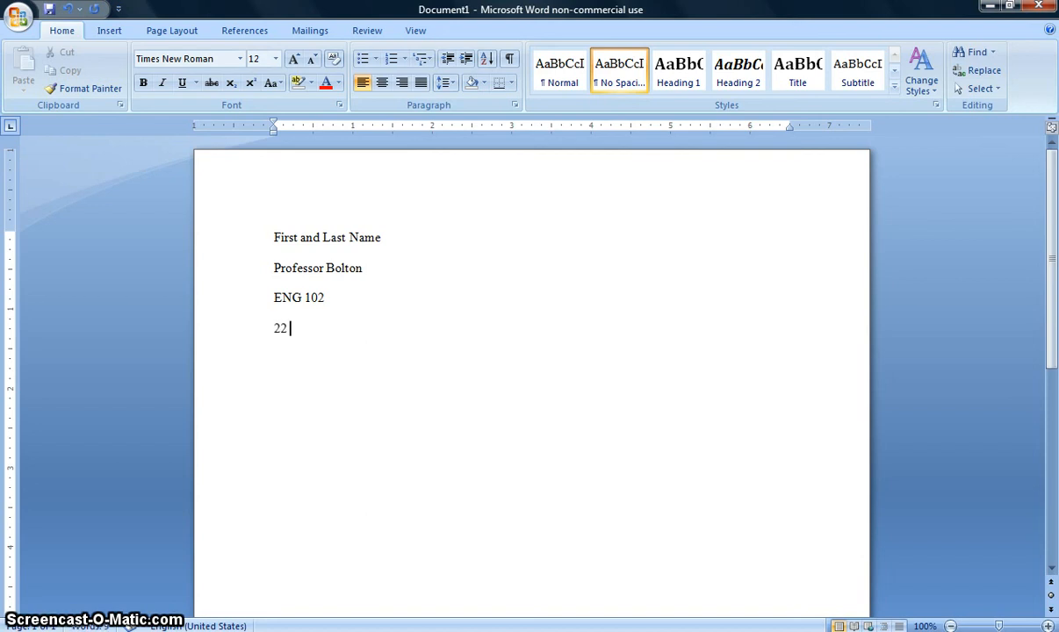
text( Apri)
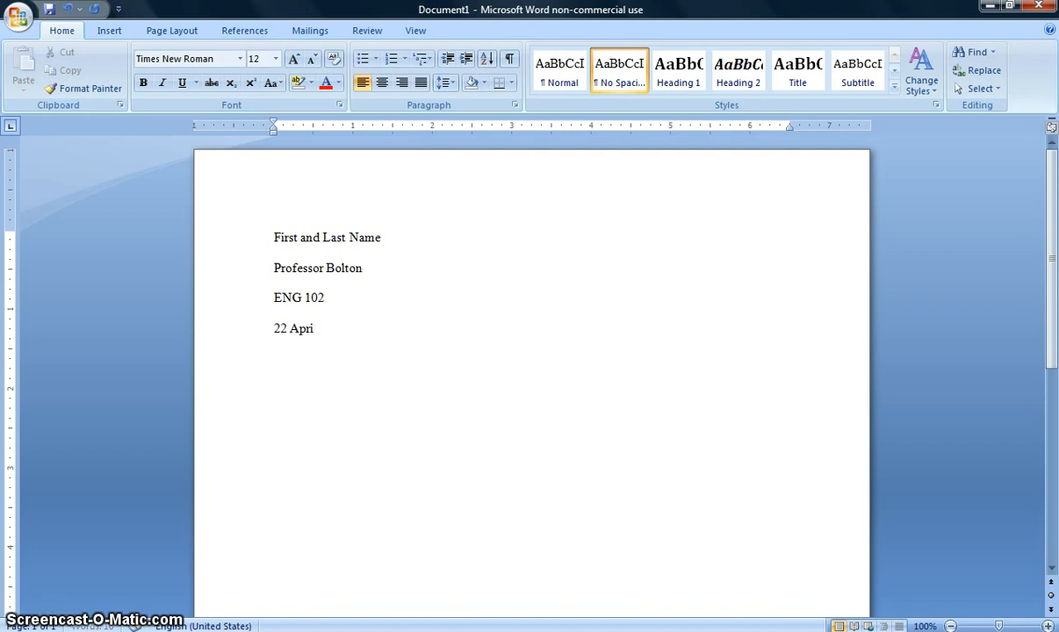
text(l 2012)
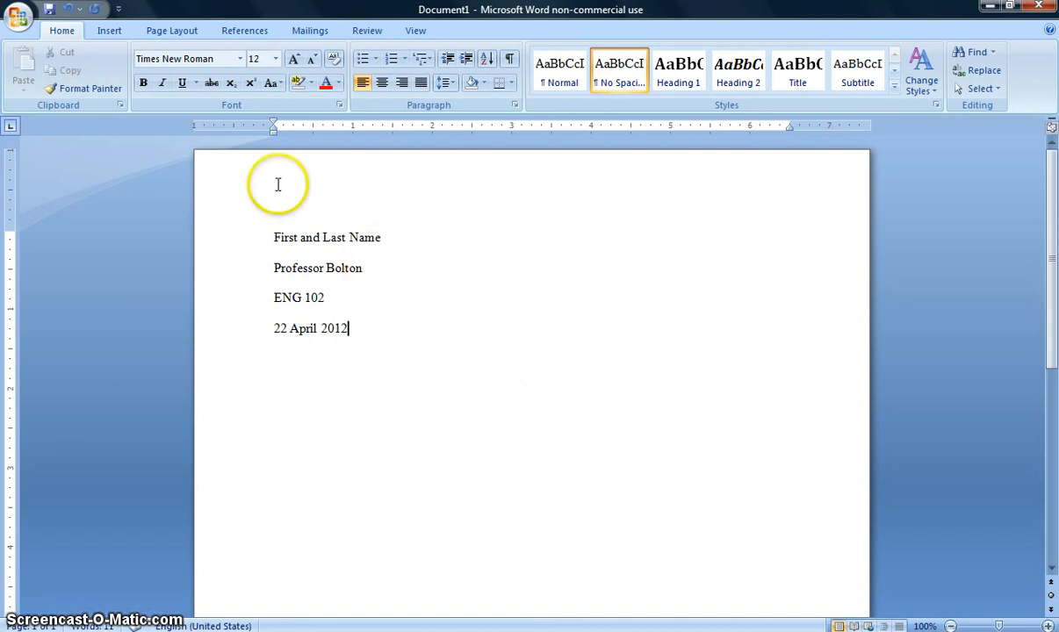
Insert a right-aligned page number in the header using the Plain Number 3 top-of-page style
click(110, 31)
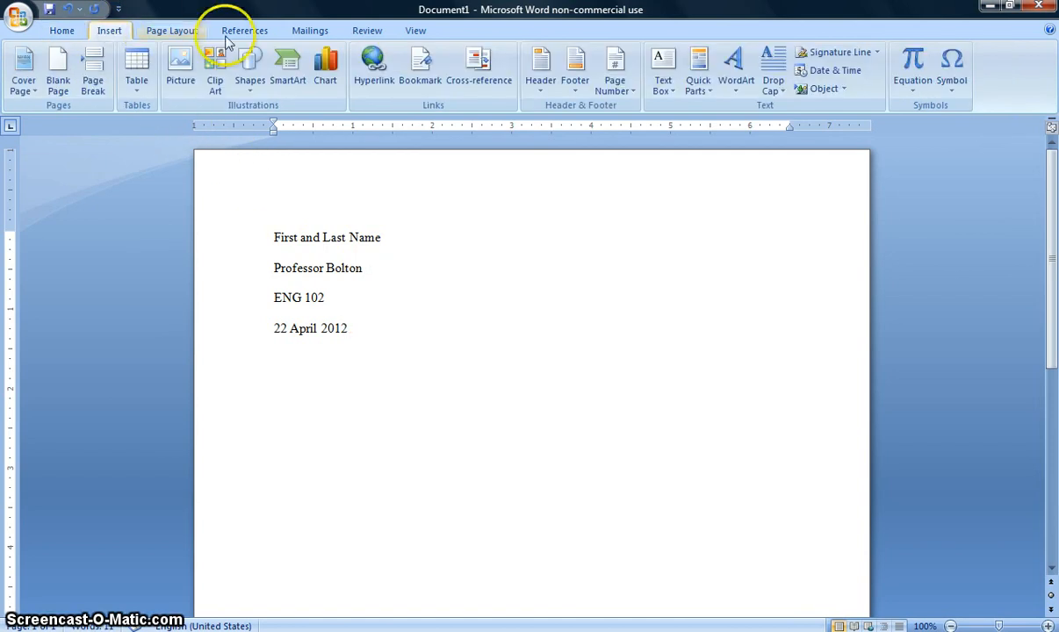
click(628, 94)
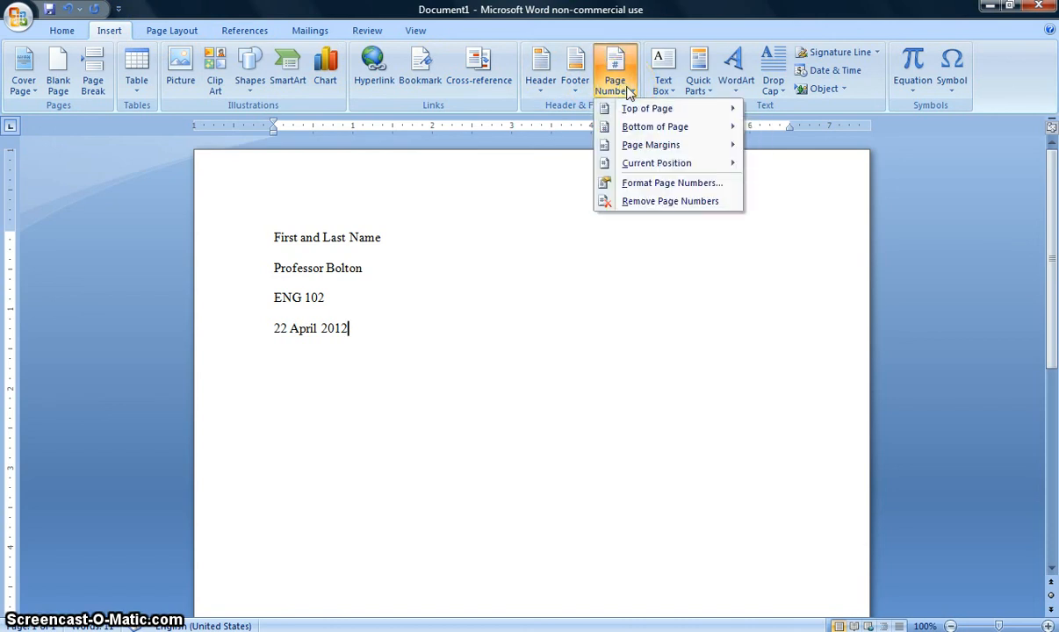
mouse_move(629, 112)
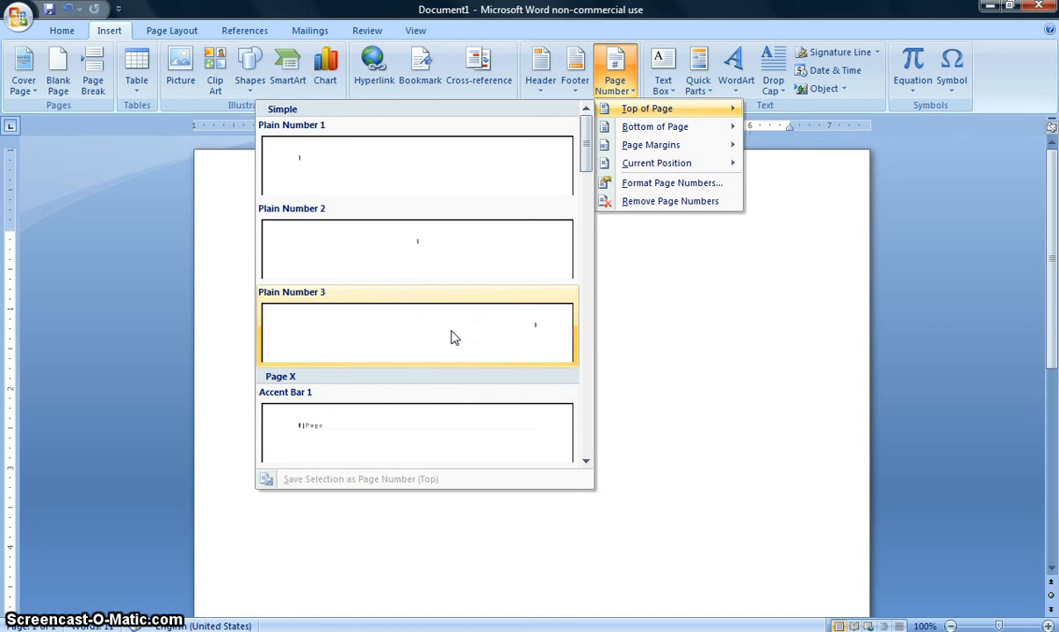
click(520, 340)
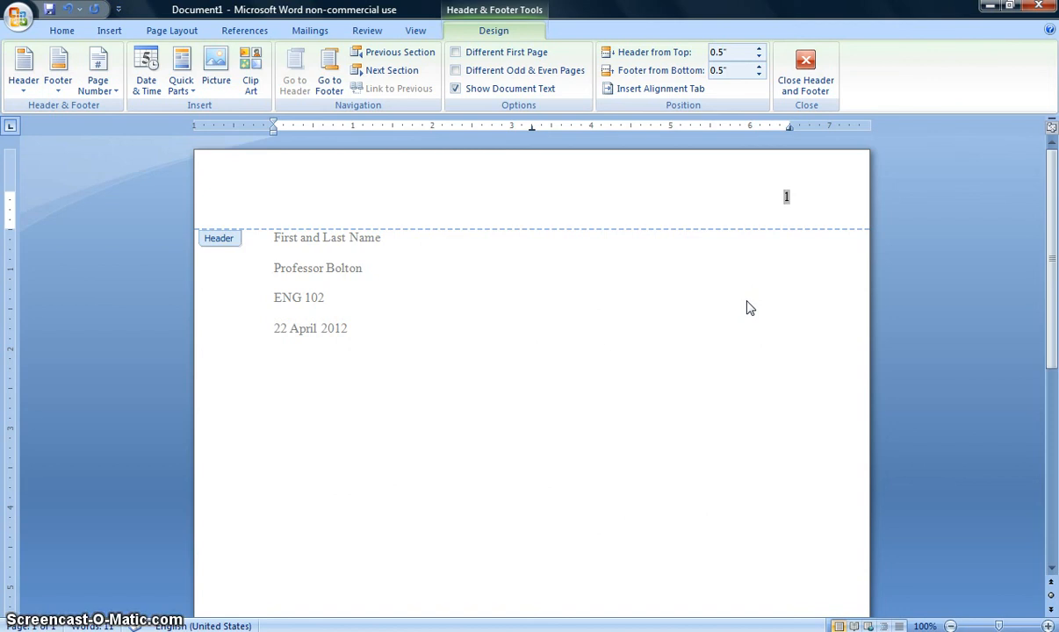
Add "Last Name" and a space before the page number in the header, and return to the document body
text(Last Name)
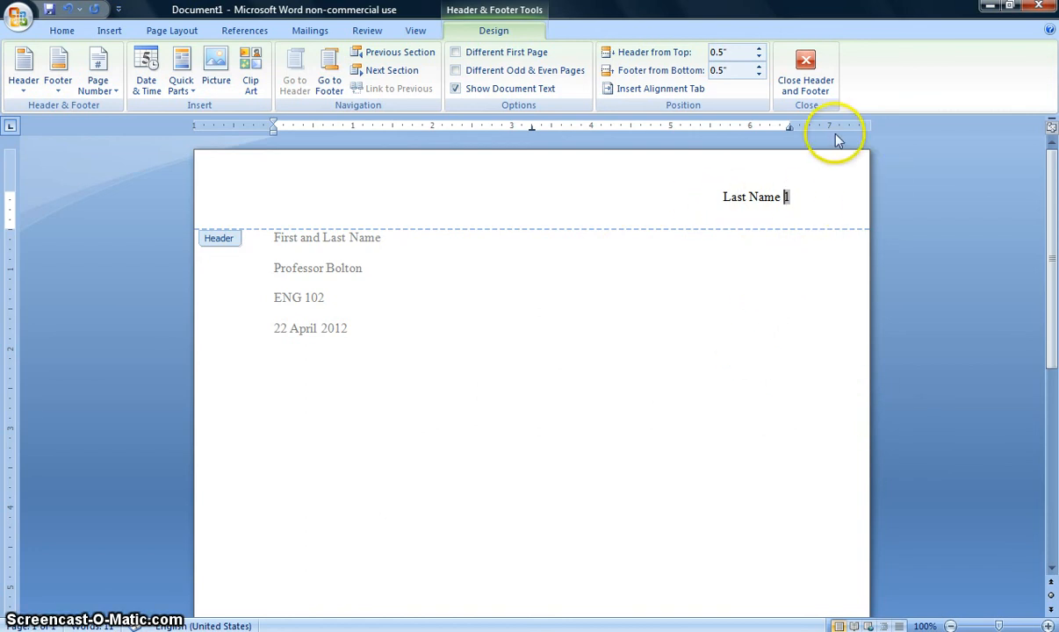
click(805, 83)
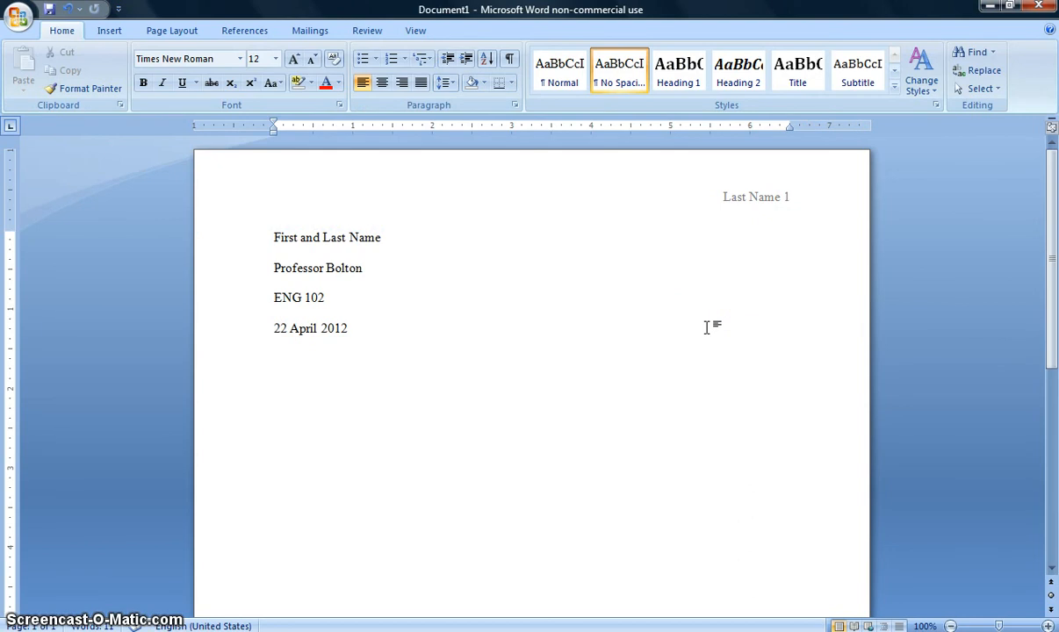
Select the last name and page number in the header to check their font formatting, and return to the document body
double_click(767, 206)
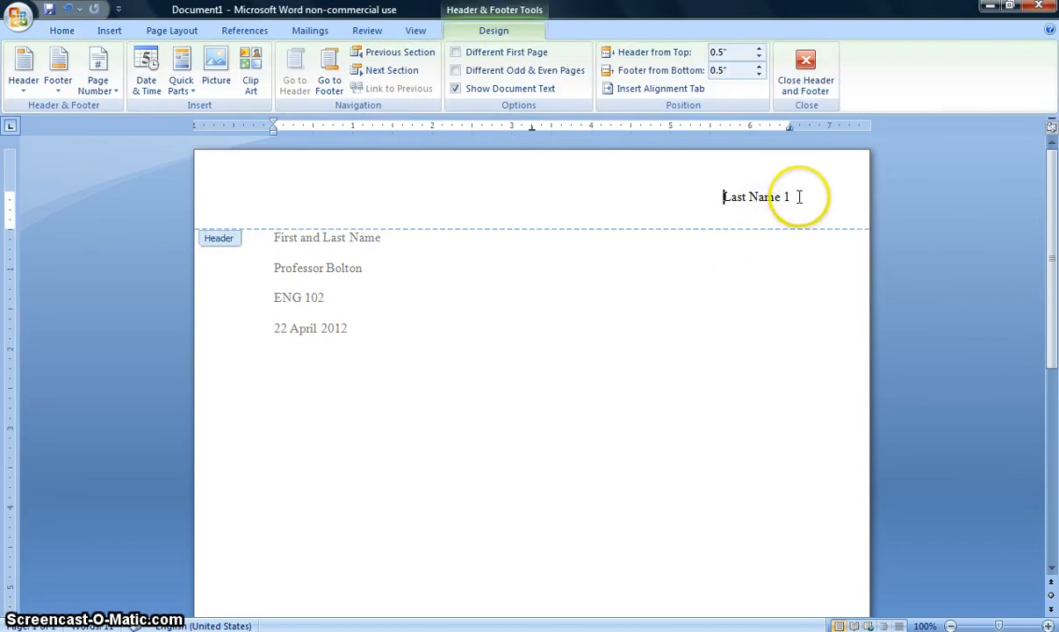
drag(791, 198, 664, 211)
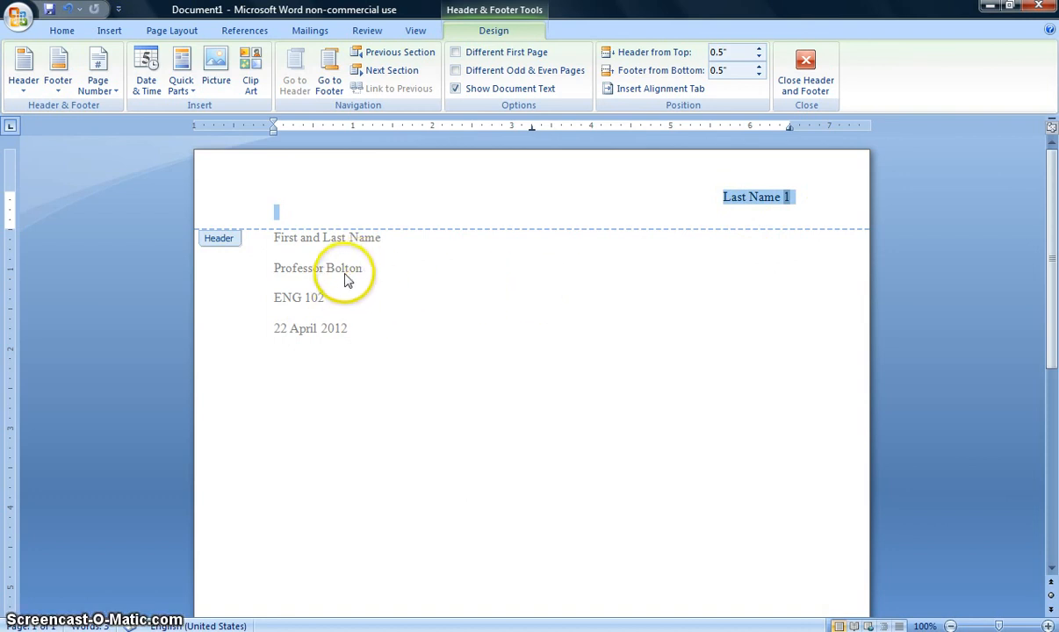
double_click(604, 289)
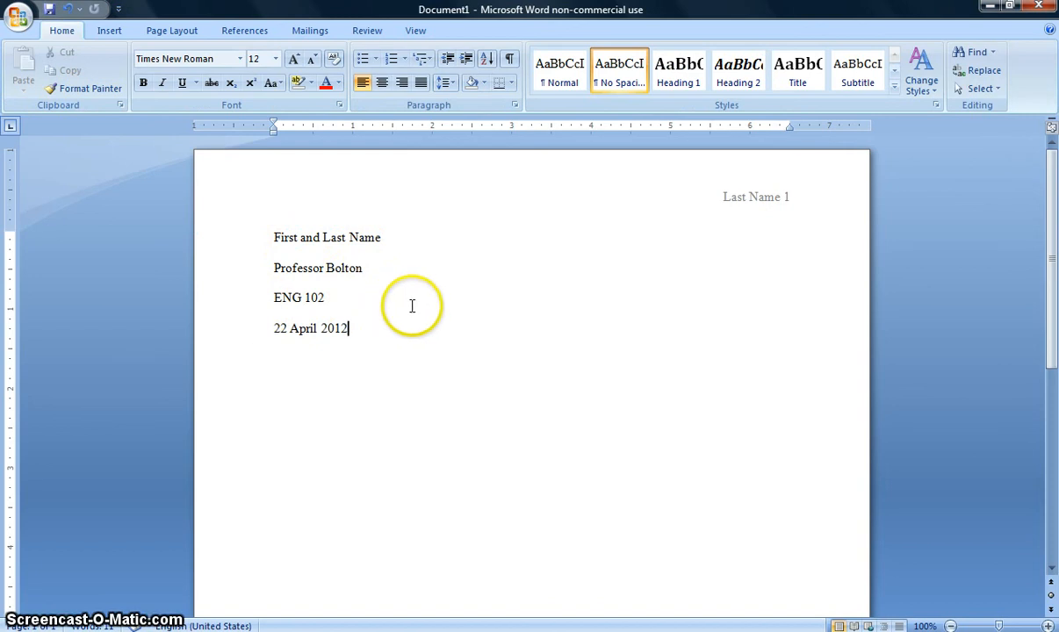
click(772, 203)
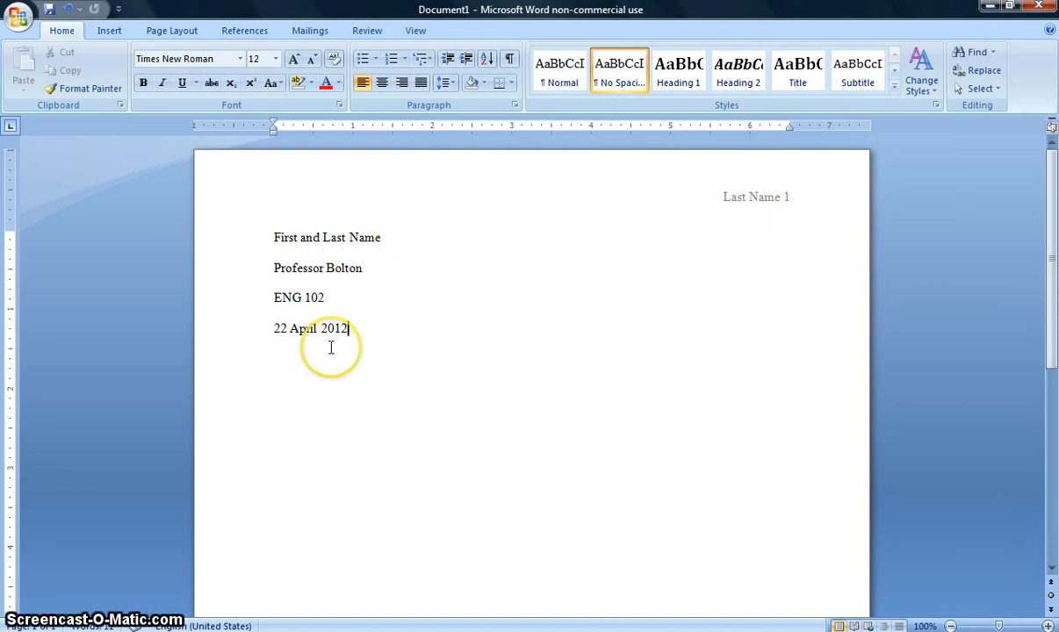
double_click(784, 203)
drag(784, 197, 664, 196)
click(69, 32)
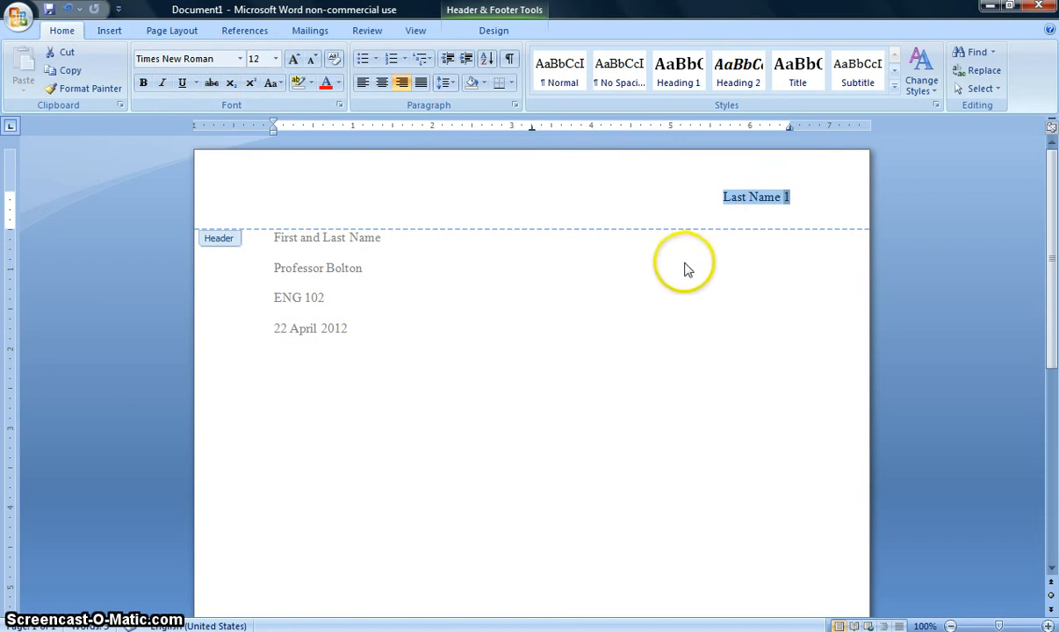
double_click(575, 277)
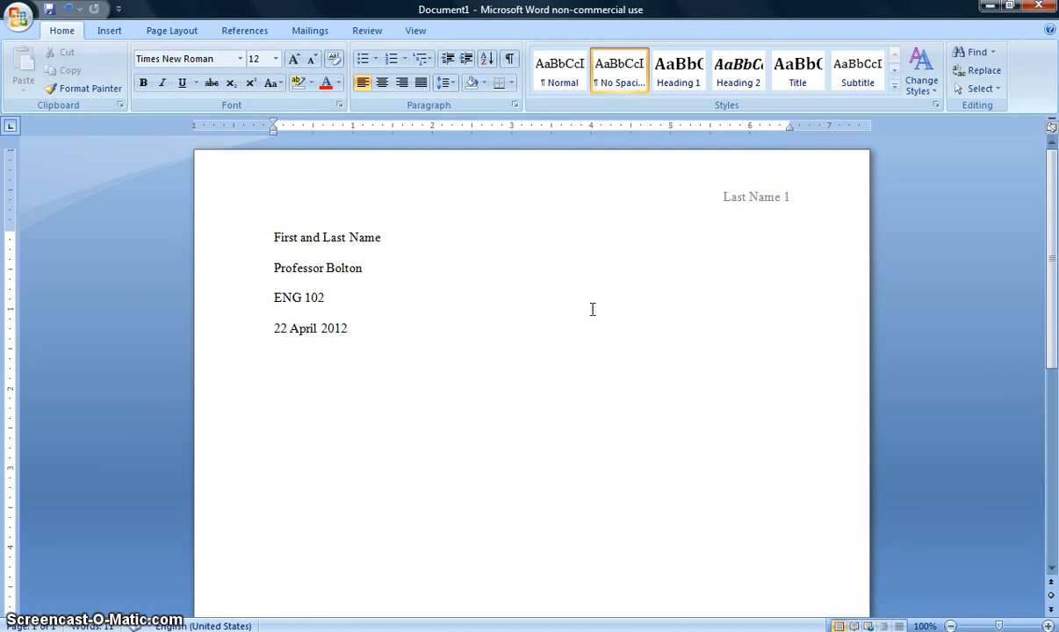
Add the centered title "Title of Essay" on a new line below the date
key(Return)
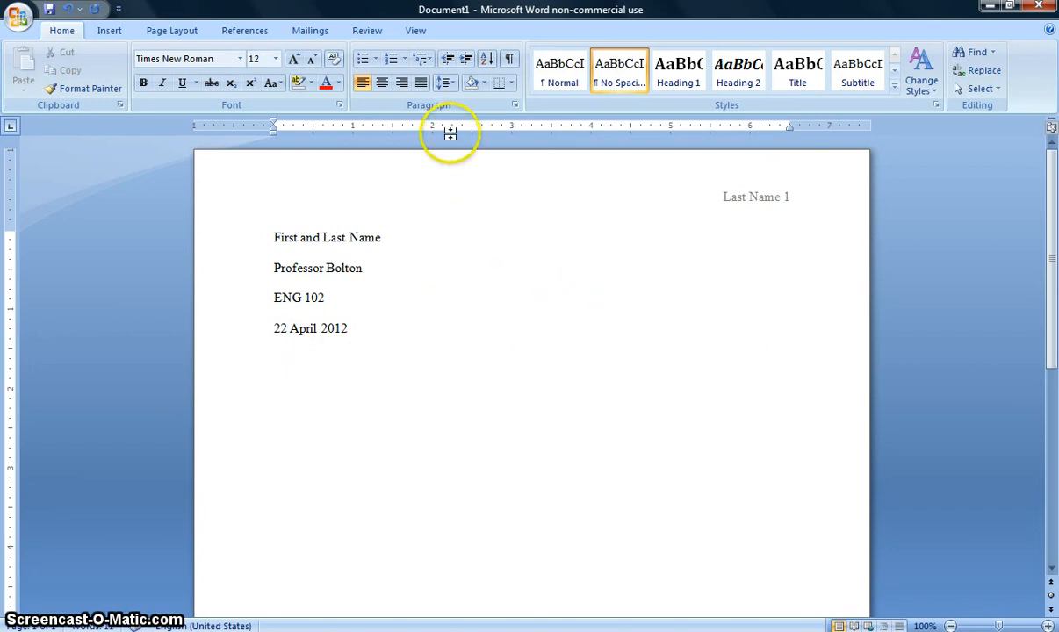
click(382, 85)
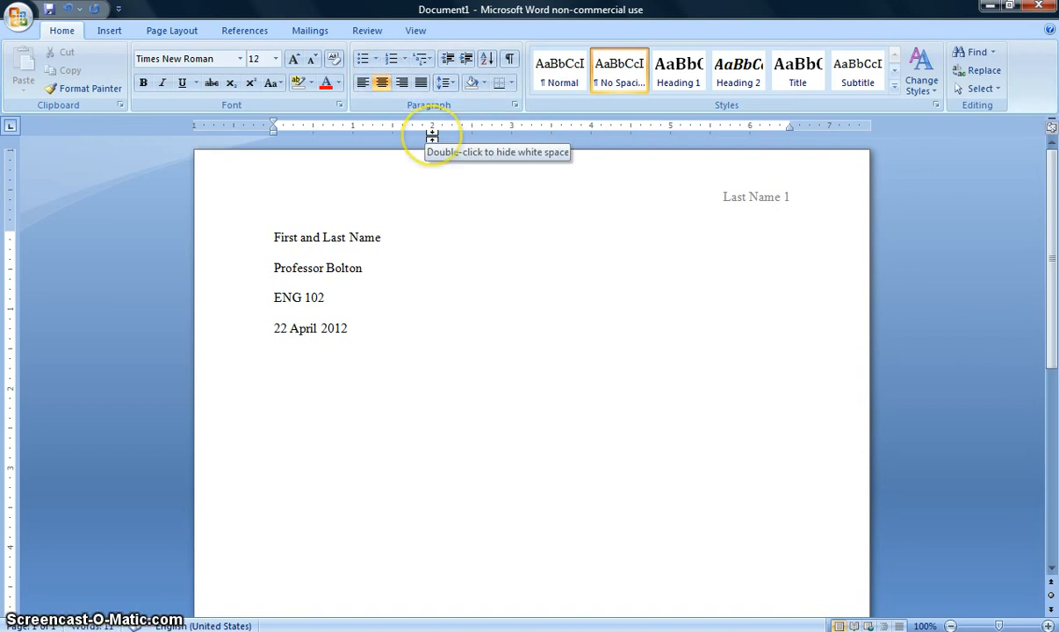
text(Title of E)
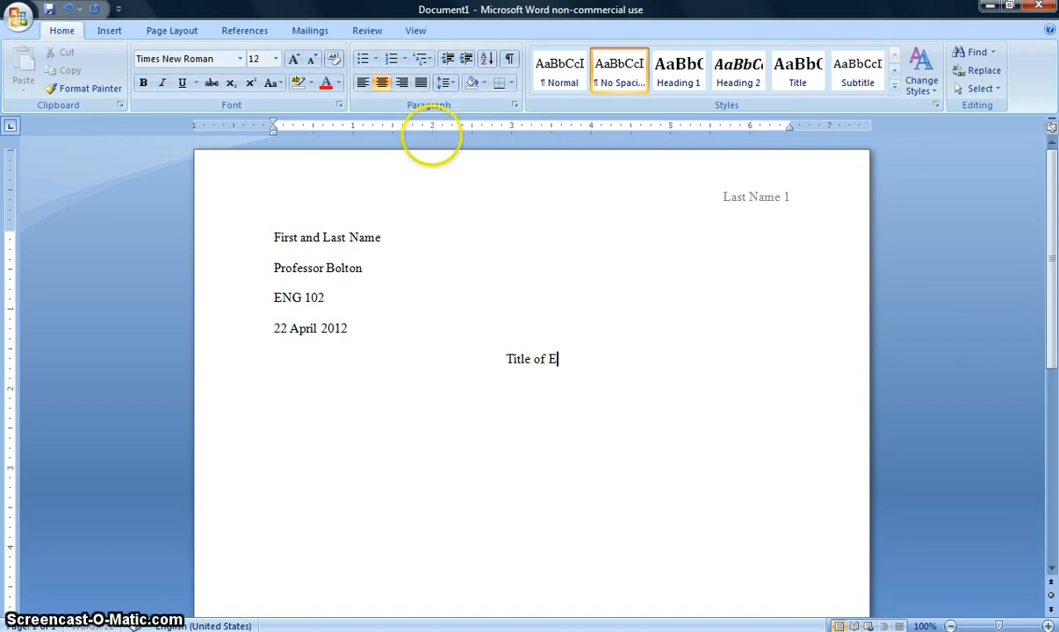
text(ssay)
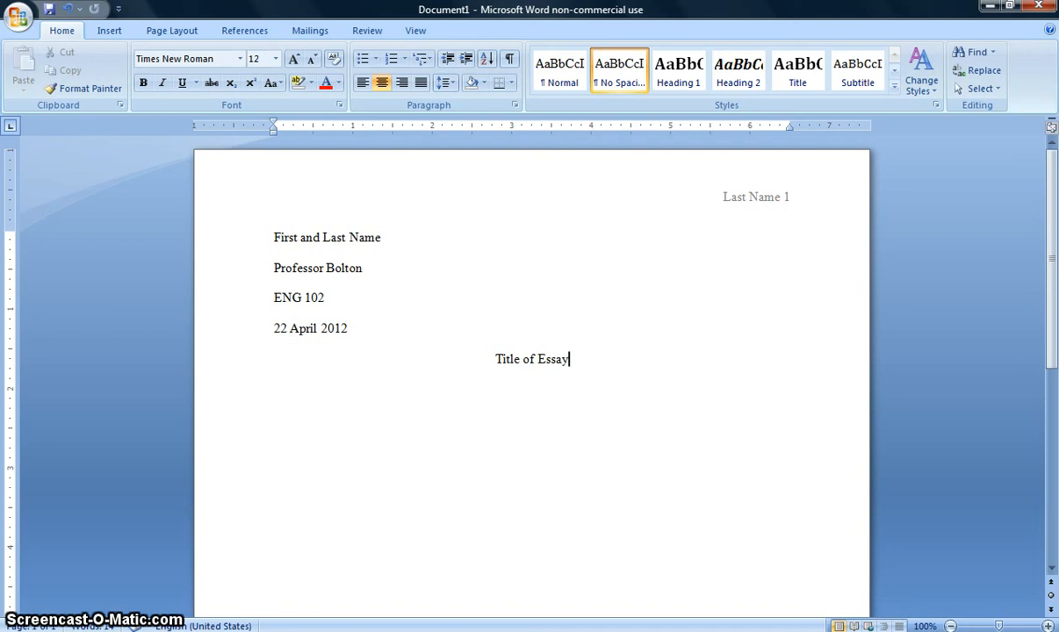
Start a left-aligned paragraph with an indented first line below the title, reading "Begin typing your introduction paragraph here."
key(Return)
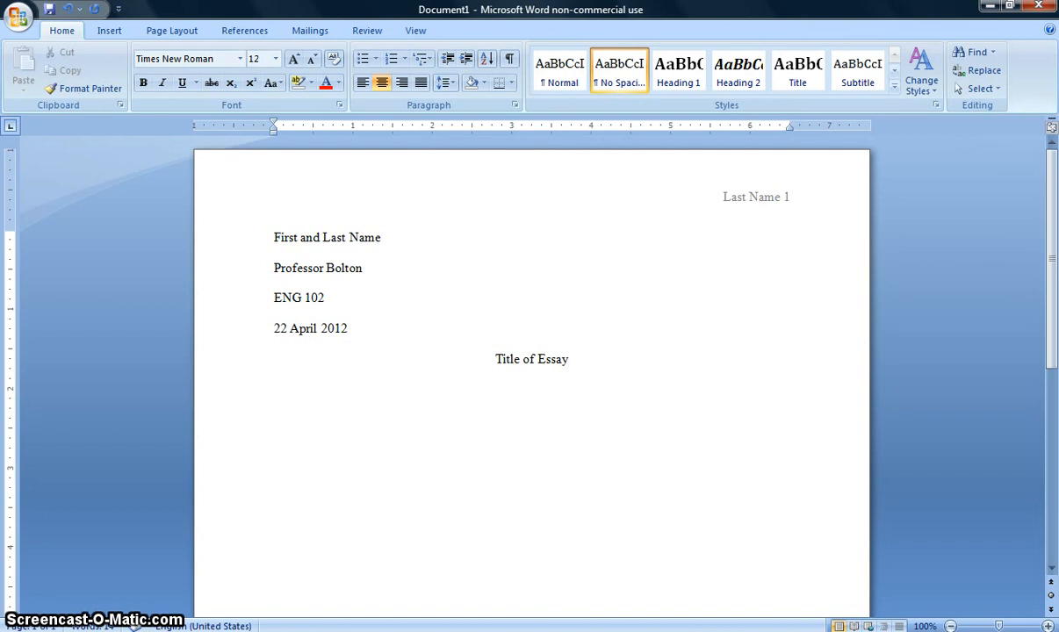
click(362, 88)
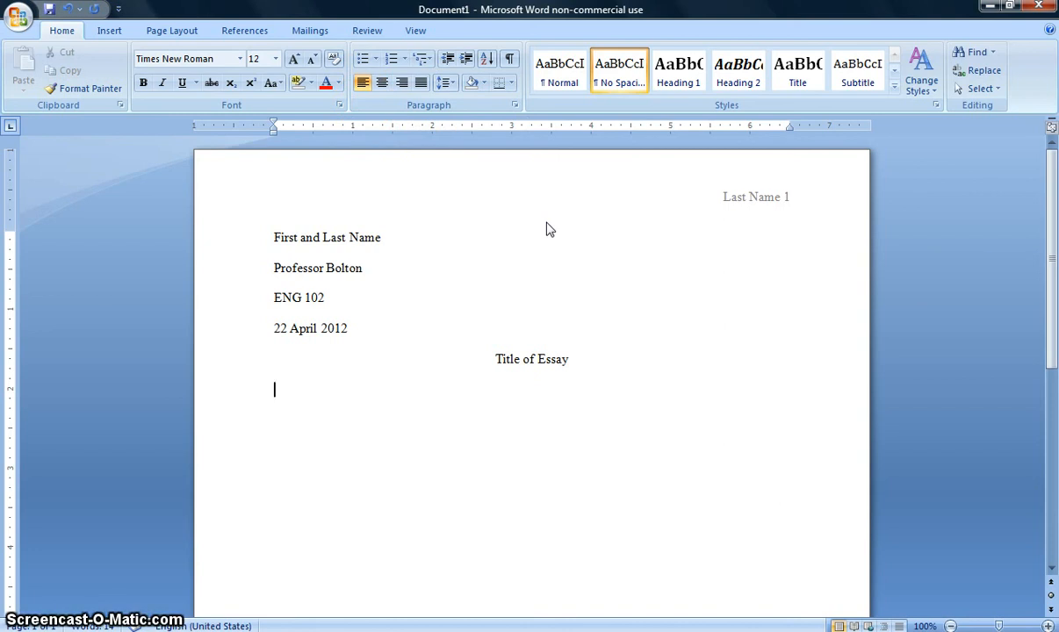
key(Tab)
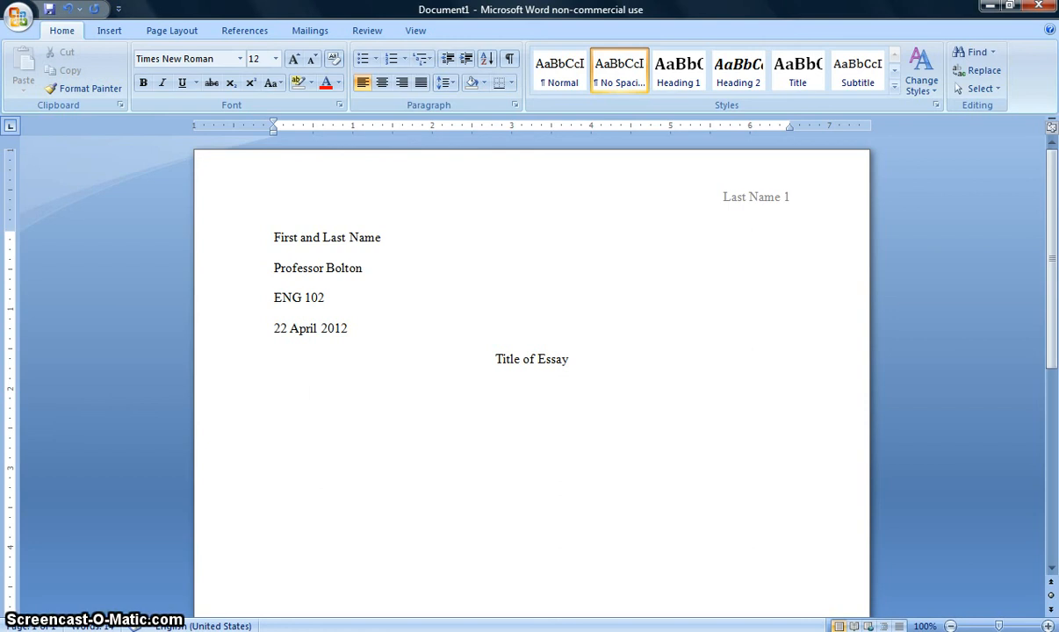
text(B)
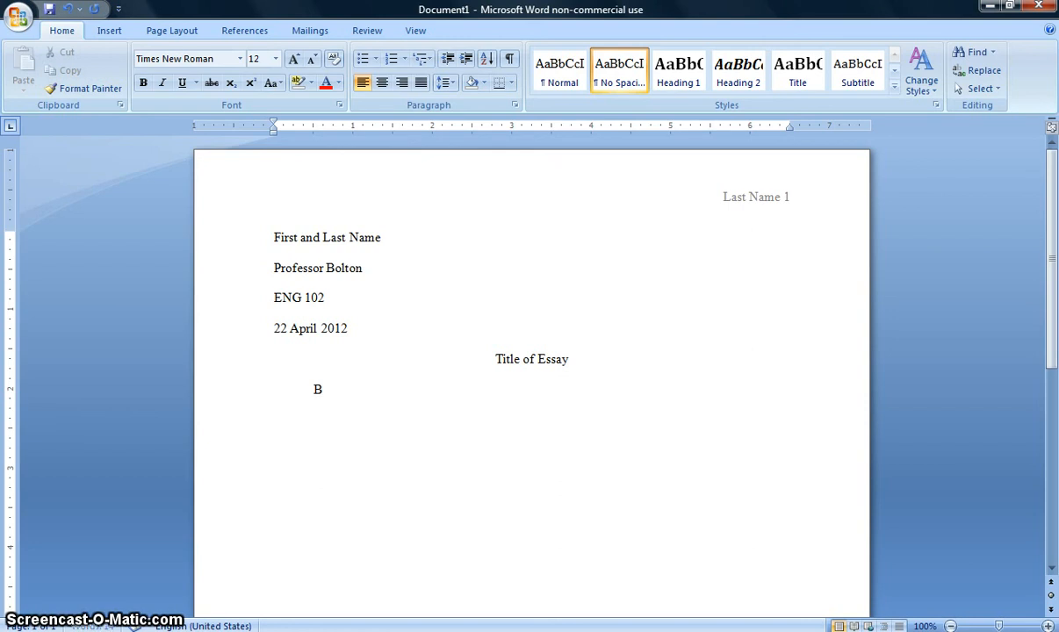
text(egin typing )
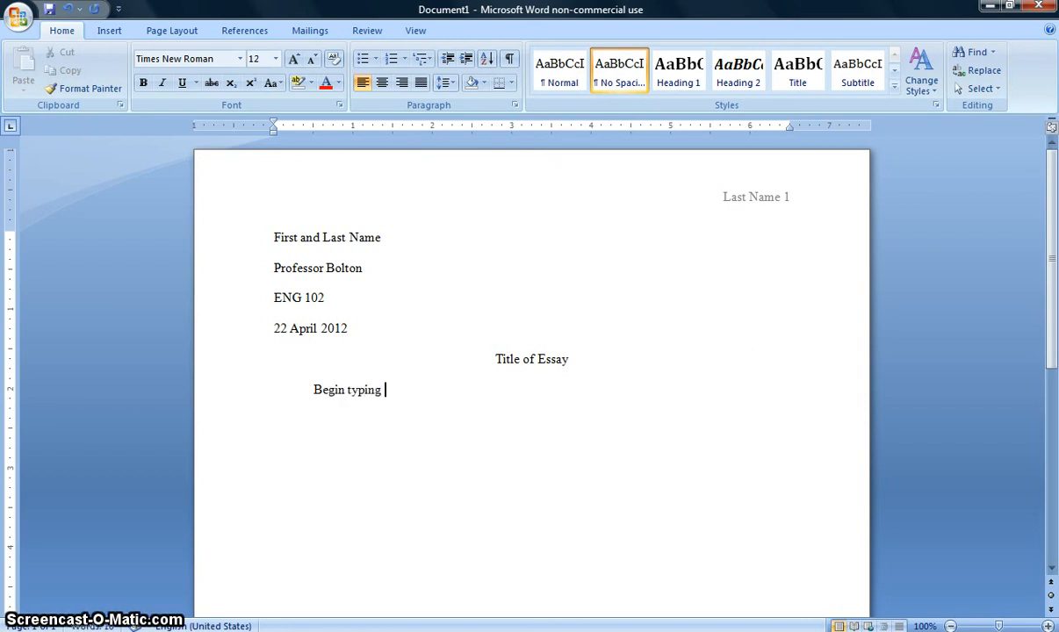
text(your introduction)
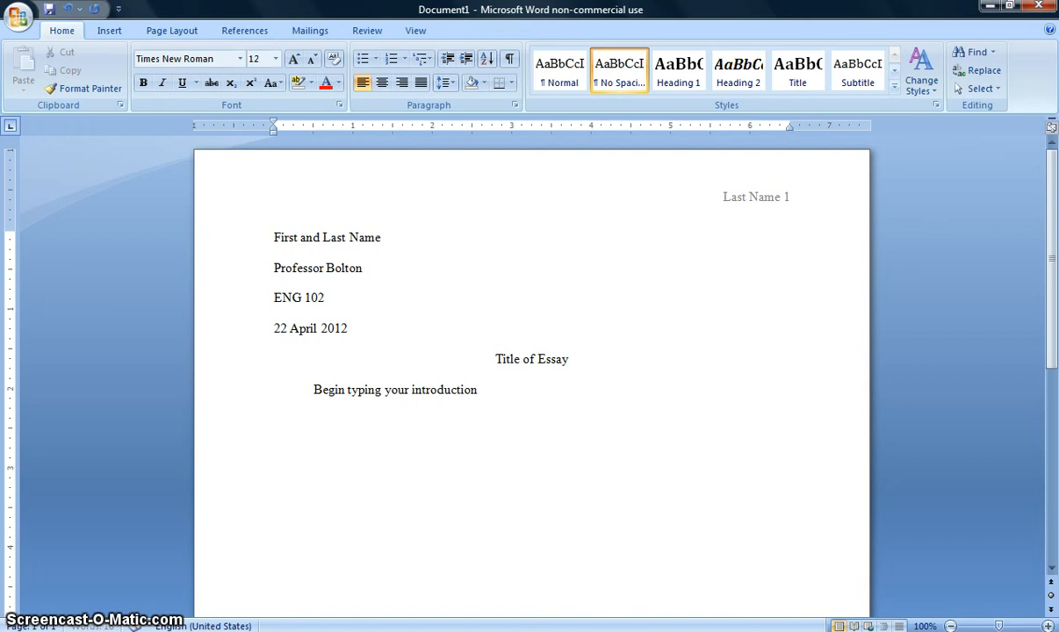
text( paragraph here.)
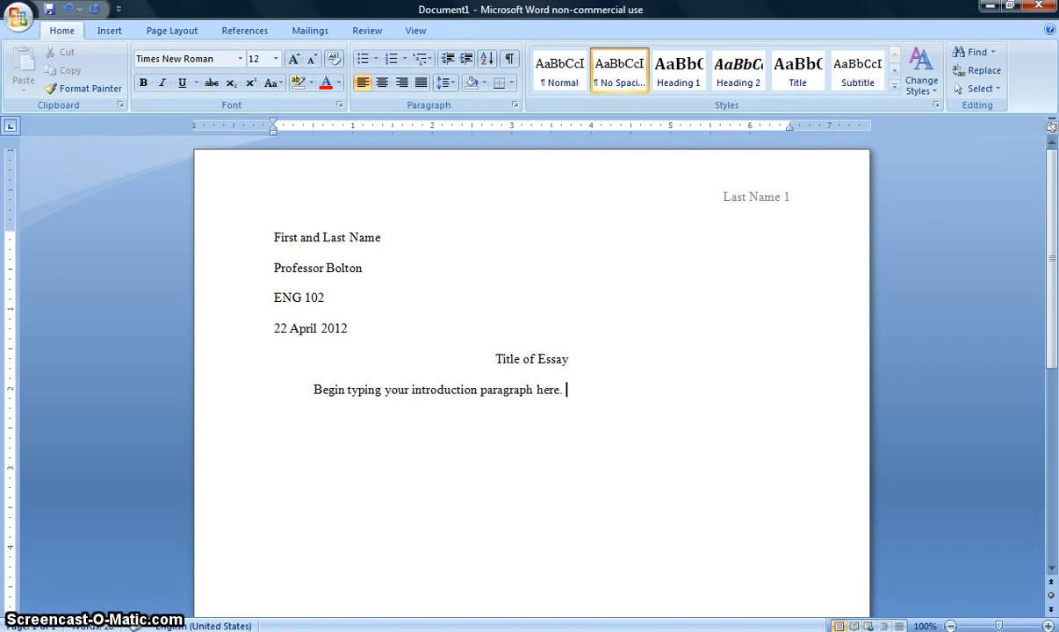
text( I am g)
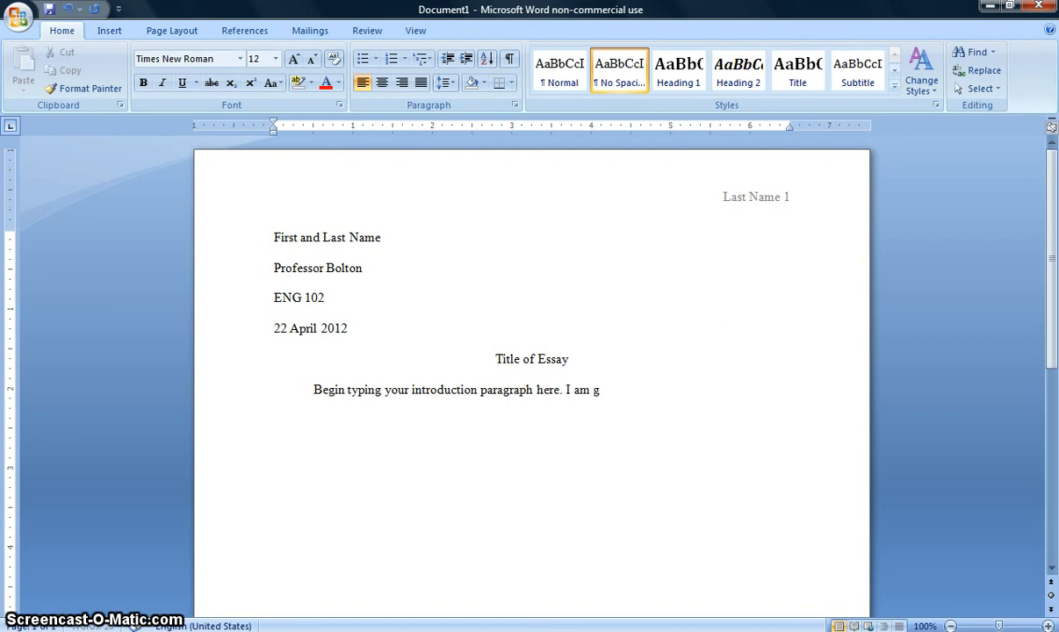
text(oing to write th)
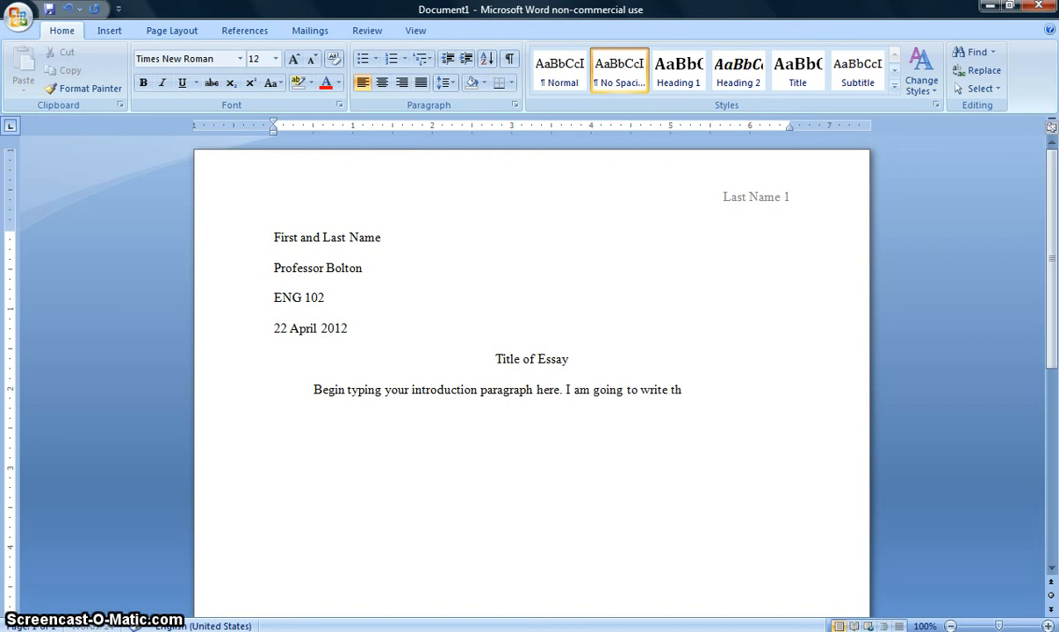
text(is essay about a)
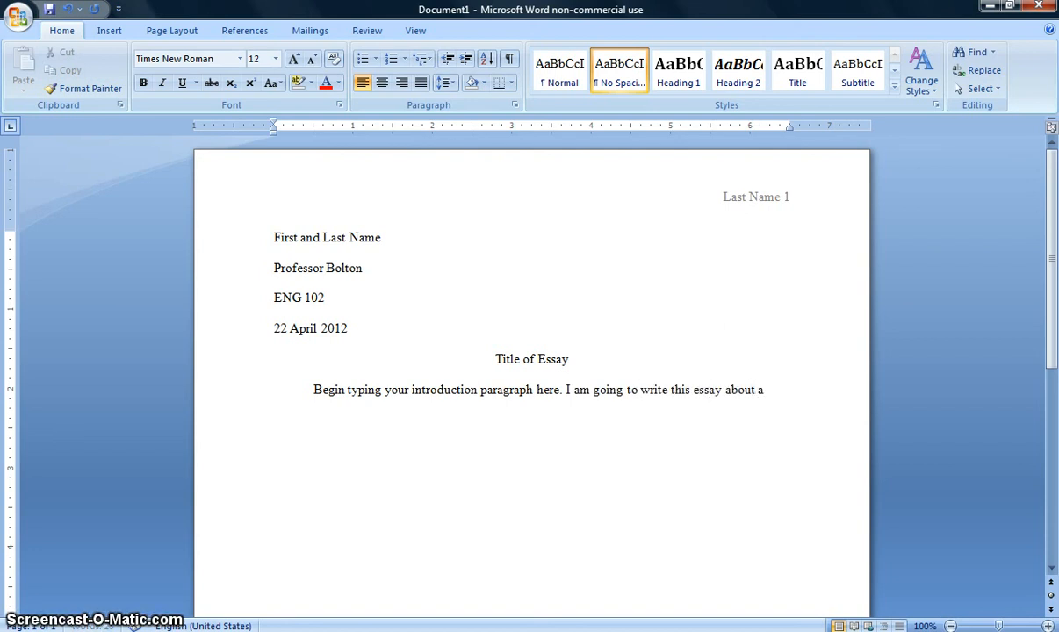
text( topic that is interesting.)
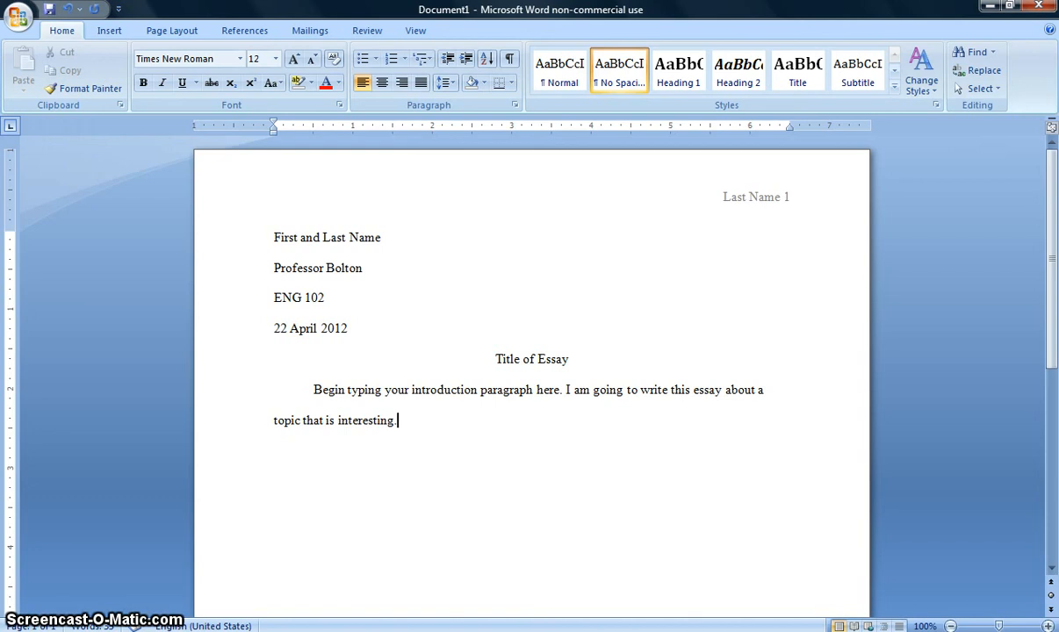
Add a second paragraph with an indented first line, reading "Begin next paragraph."
key(Return)
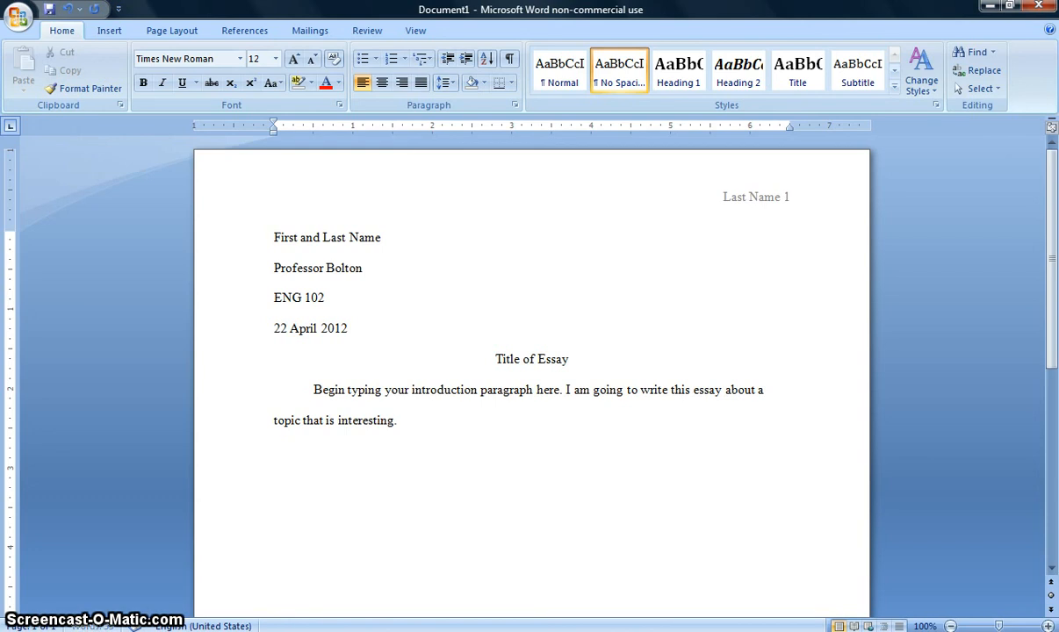
key(Tab)
text(Begin )
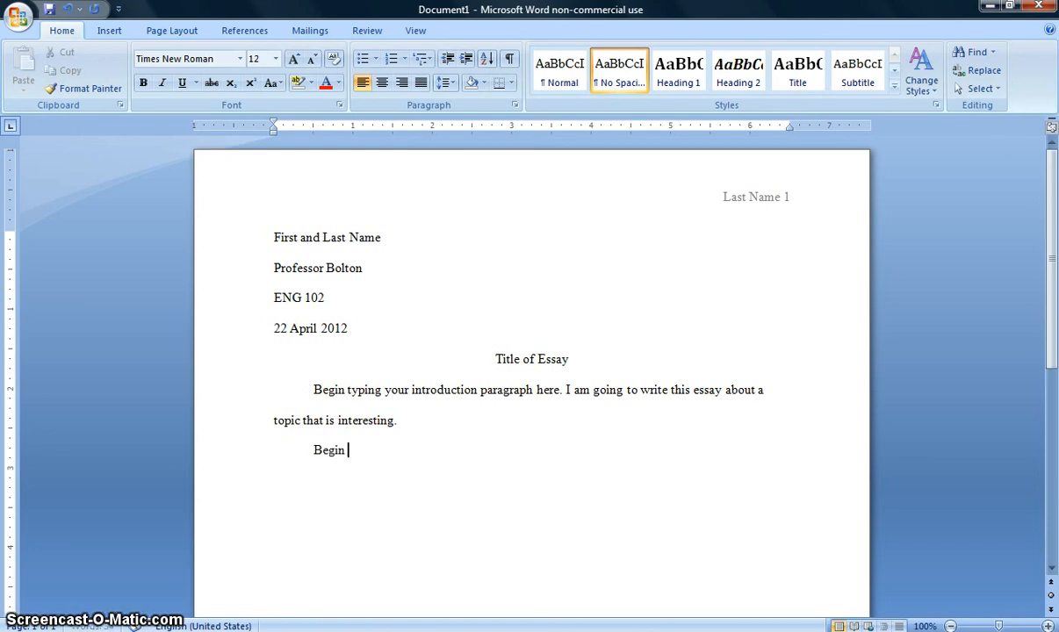
text(next paragraph.)
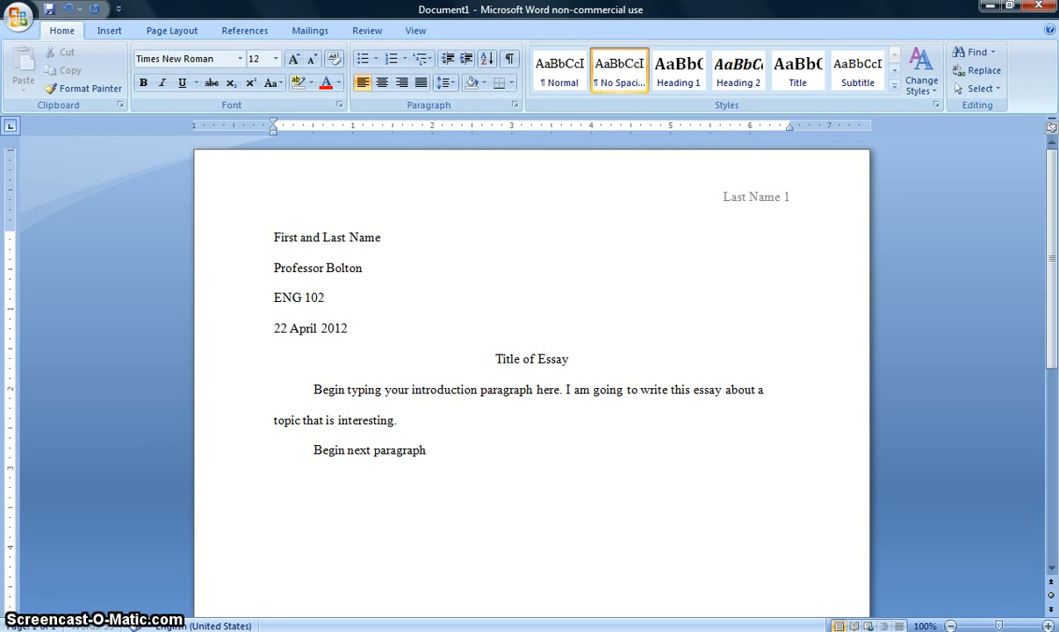